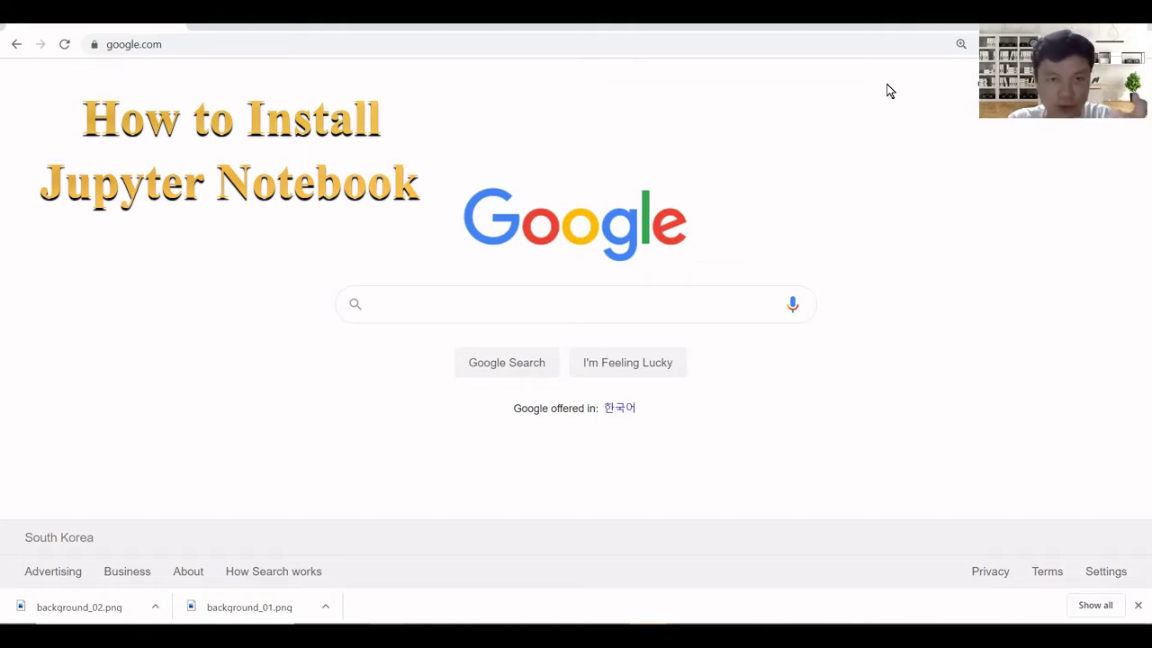
Search Google for anaconda and open the official Anaconda website
left_click(589, 303)
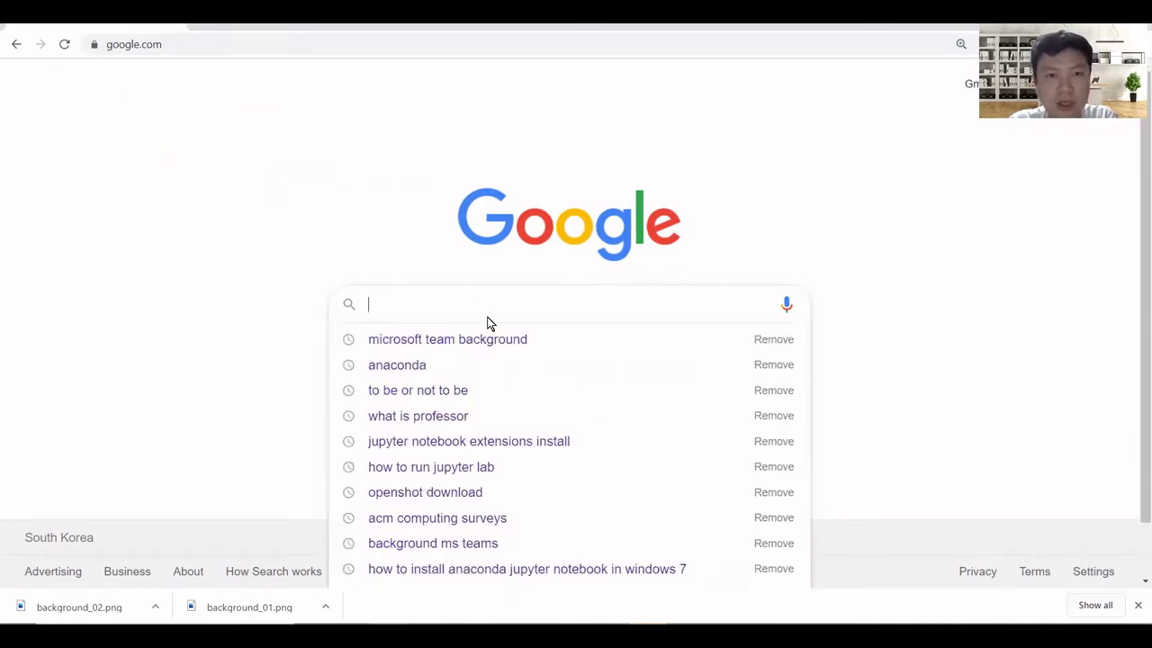
type("anaconda")
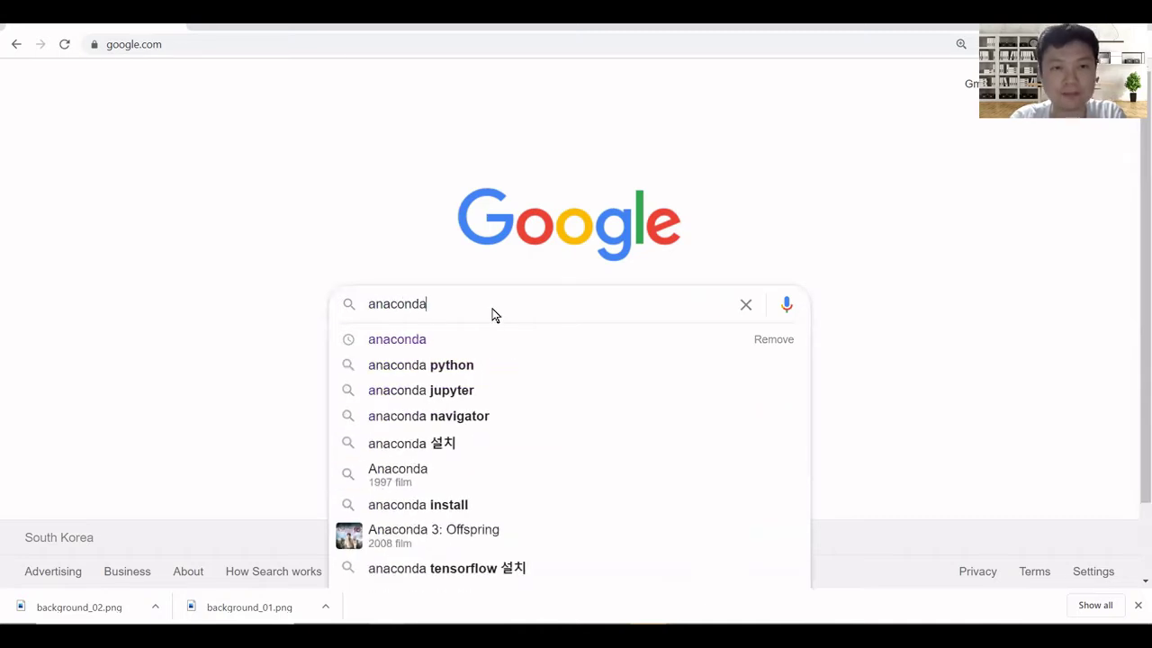
key("Return")
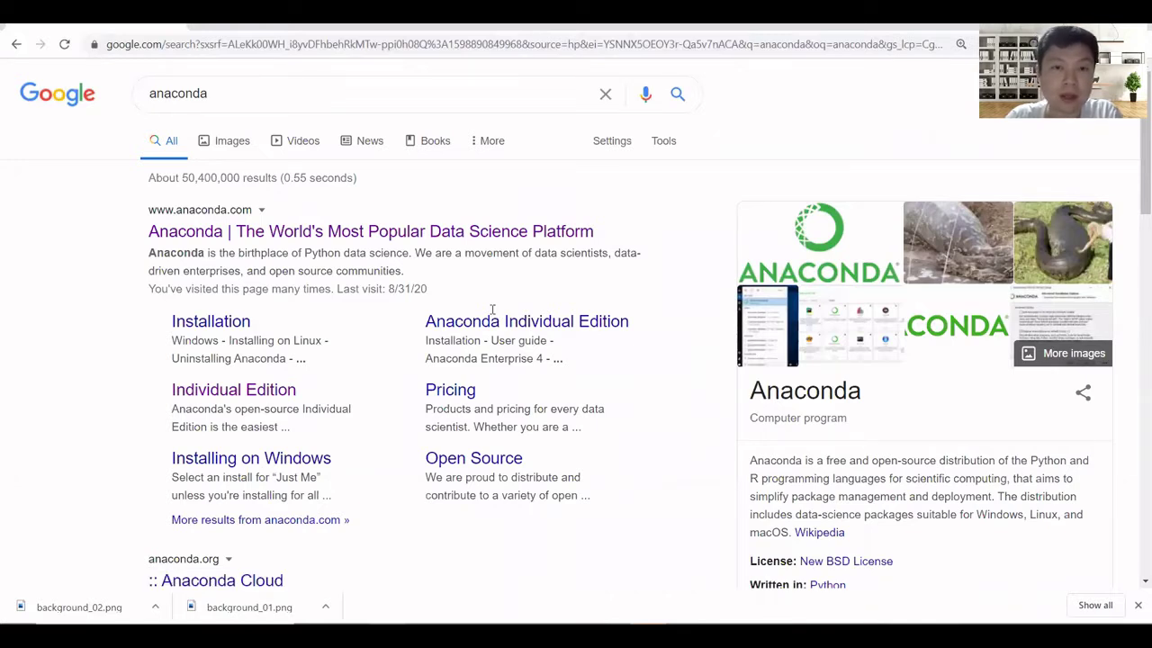
left_click(429, 232)
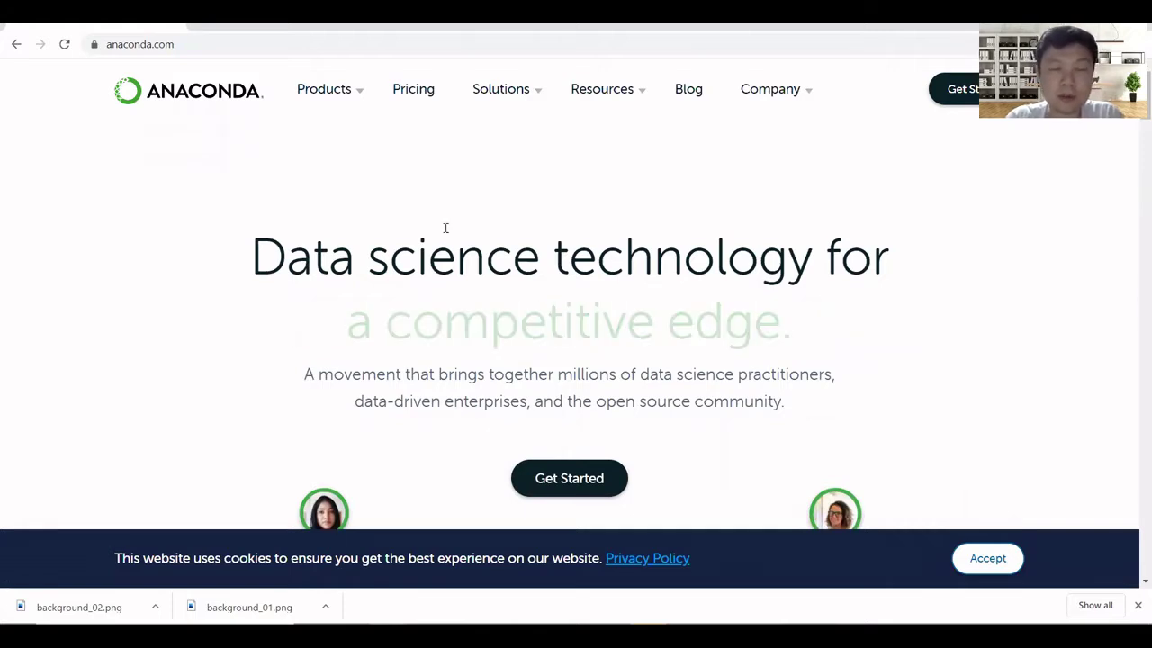
Download the Windows 64-Bit Graphical Installer for Python 3.8 from the Anaconda Individual Edition page
mouse_move(365, 103)
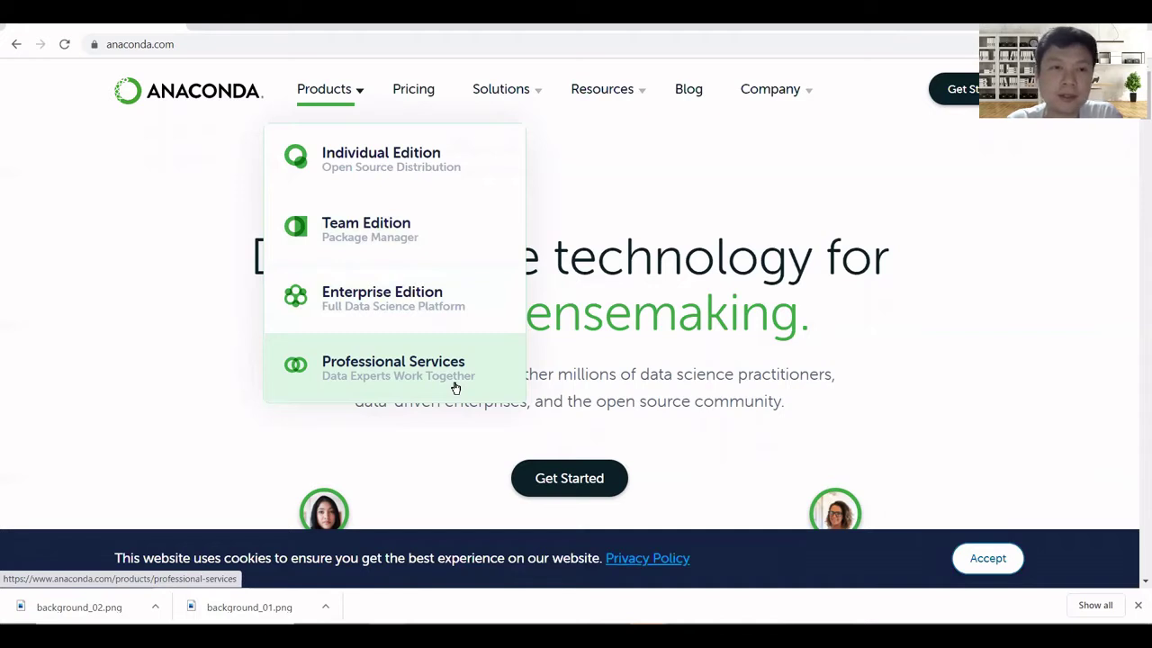
left_click(400, 168)
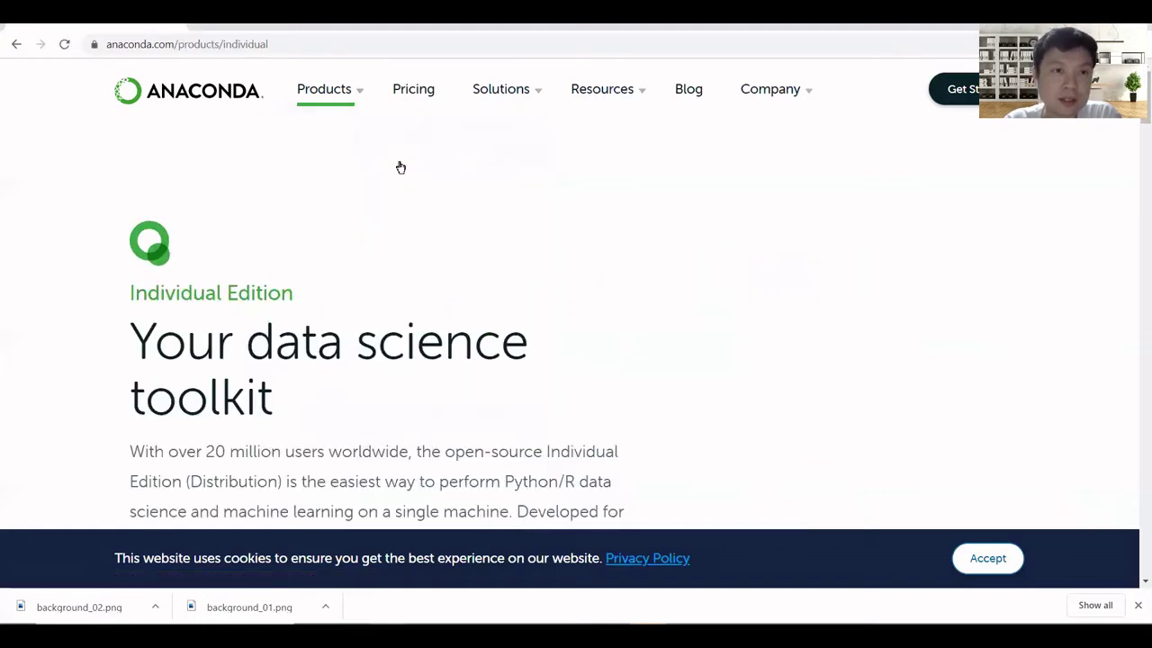
scroll(400, 167, "down", 2)
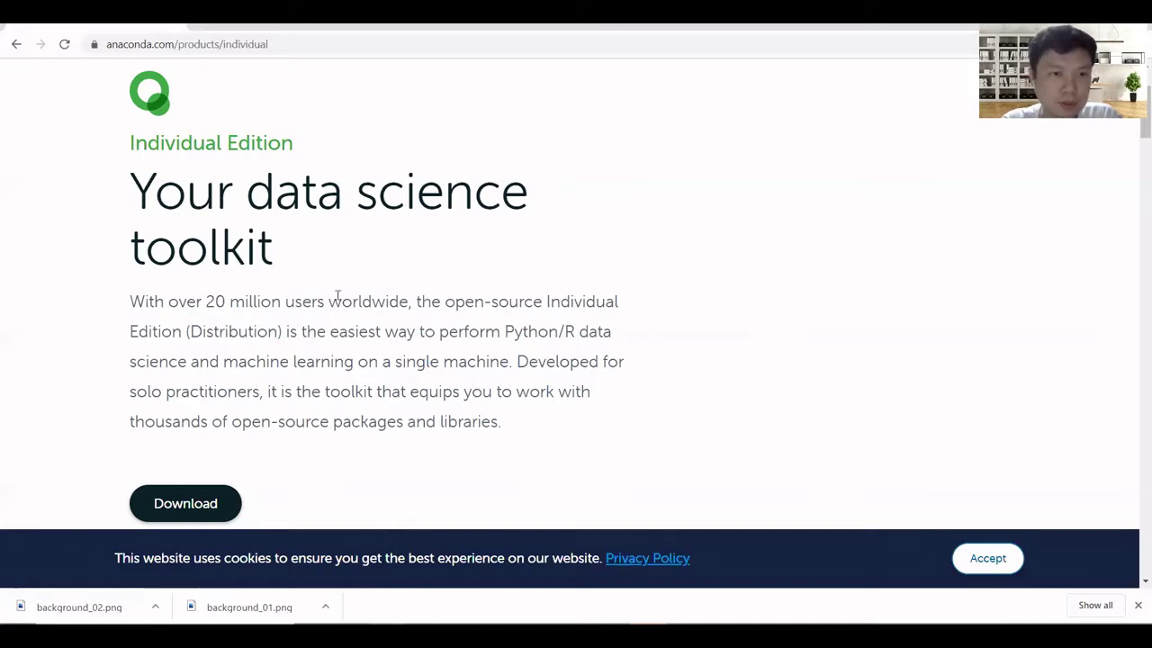
left_click(177, 501)
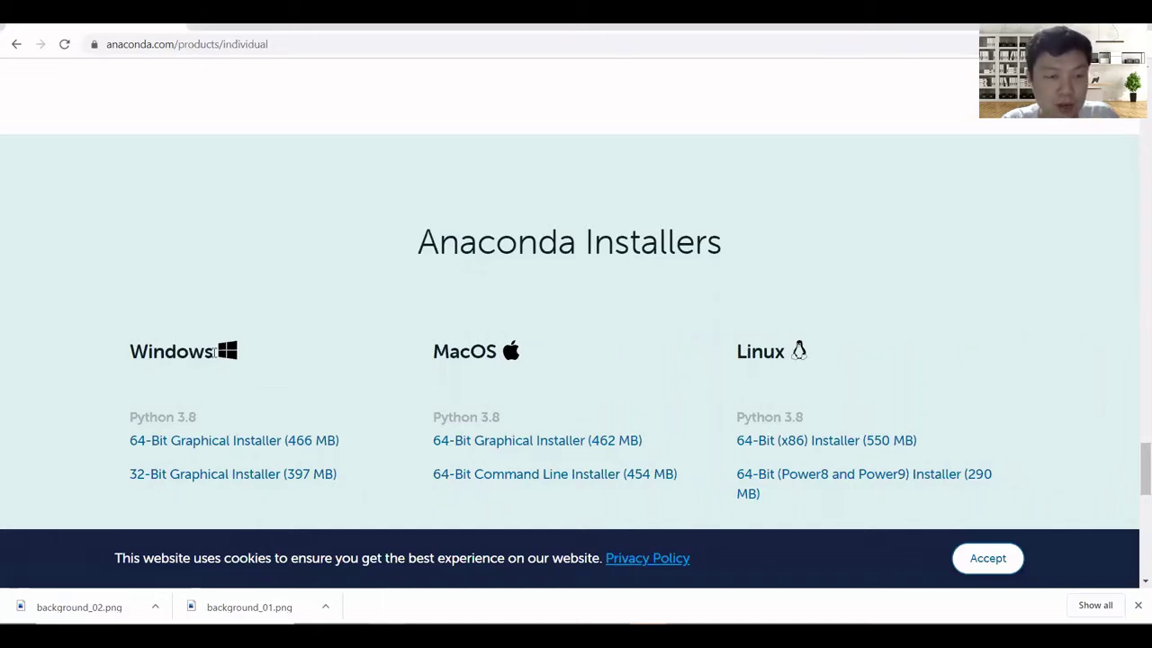
left_click(145, 442)
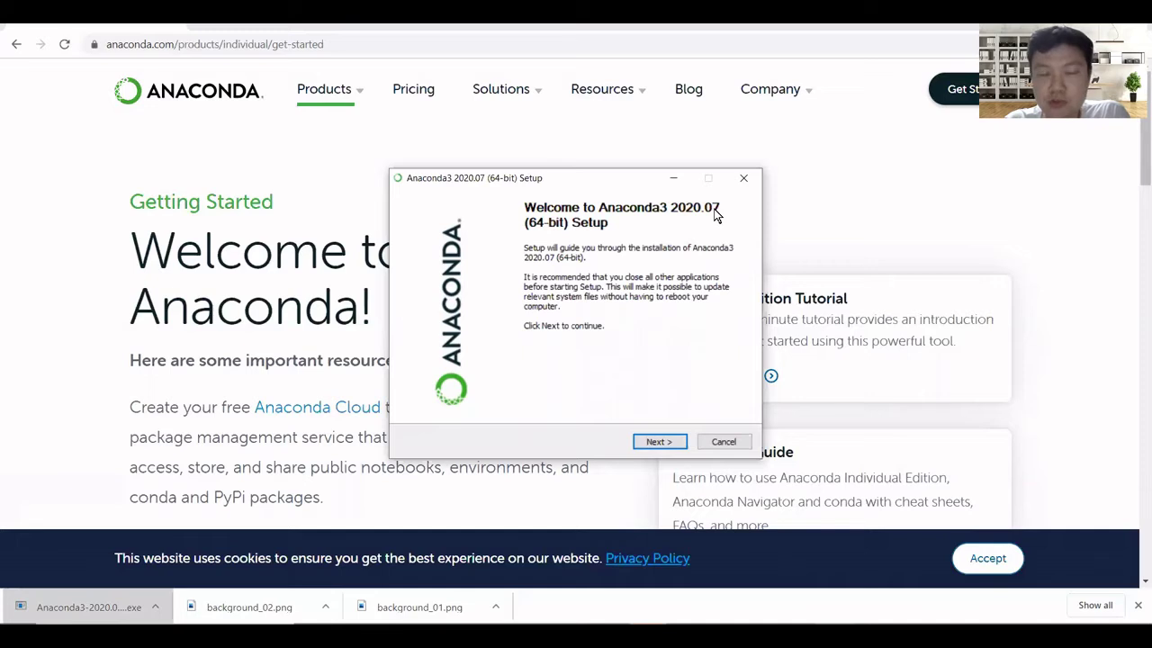
Accept the Anaconda3 license agreement, keep the Just Me installation type and keep the default destination folder
left_click(666, 442)
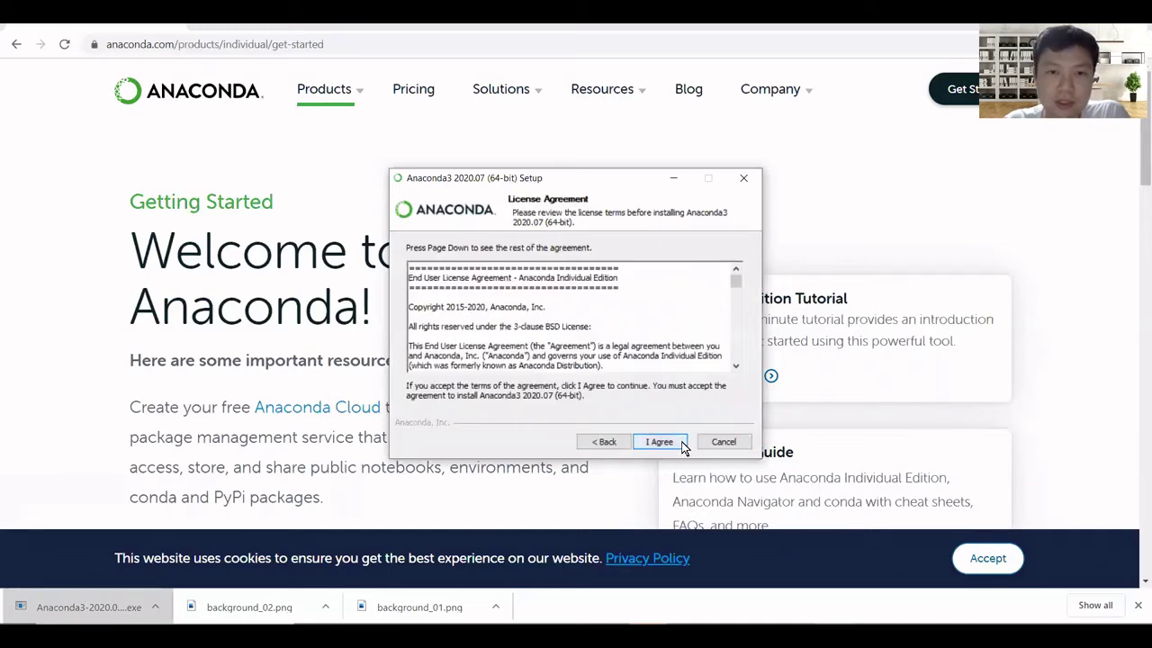
left_click(666, 441)
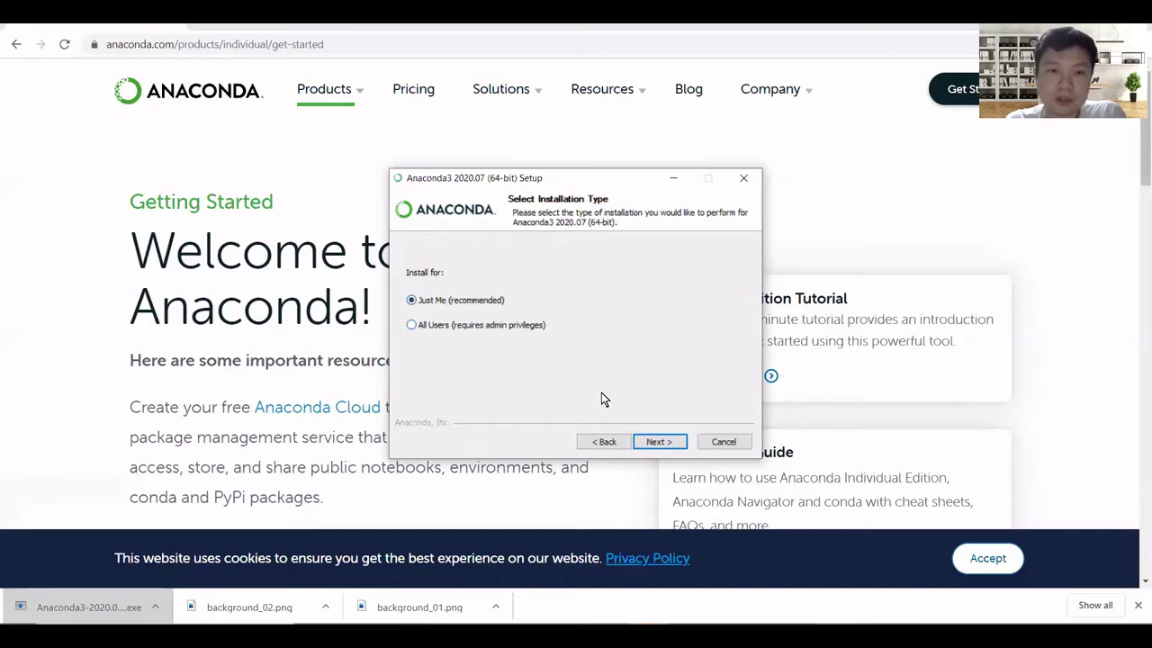
left_click(661, 442)
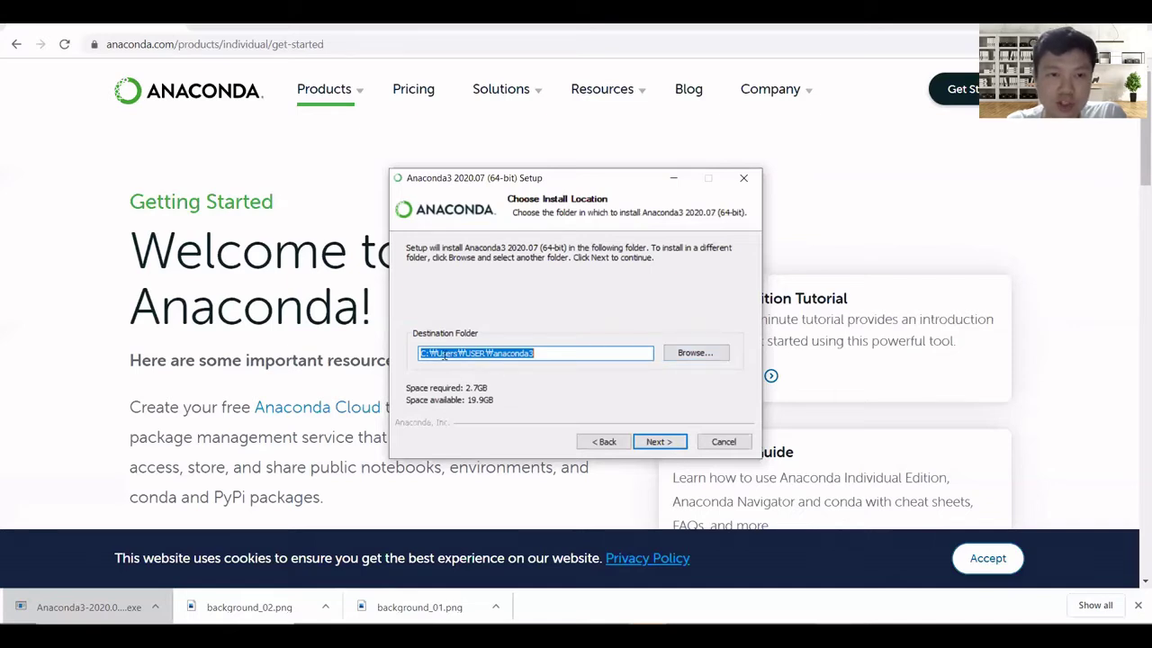
left_click(444, 355)
key("End")
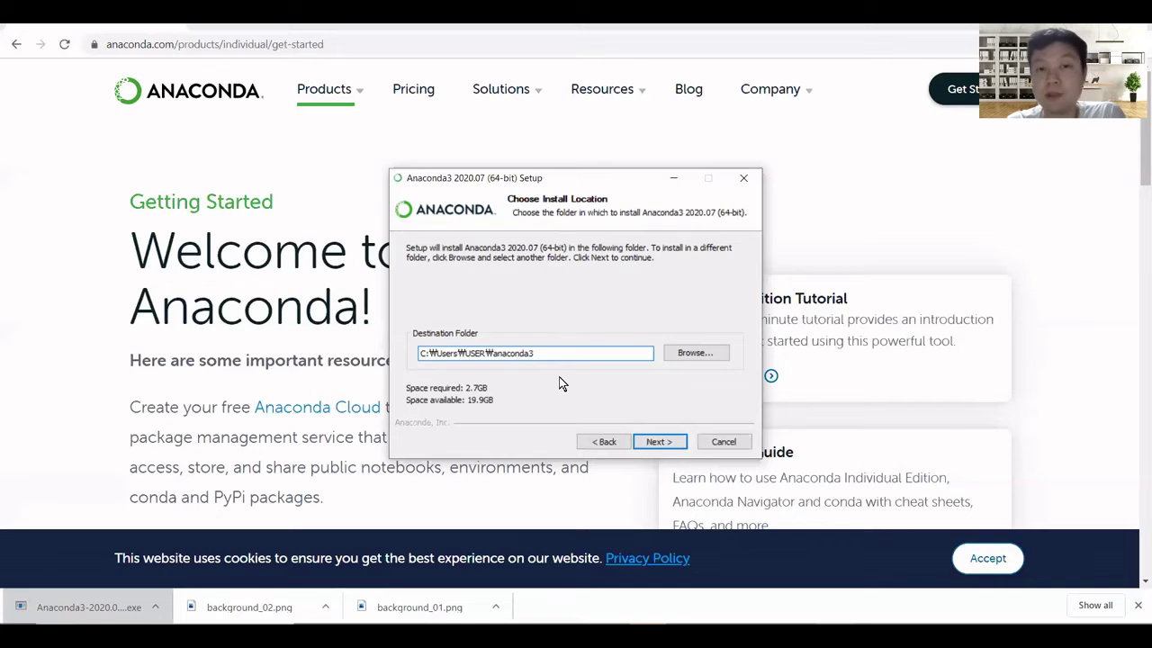
left_click(676, 441)
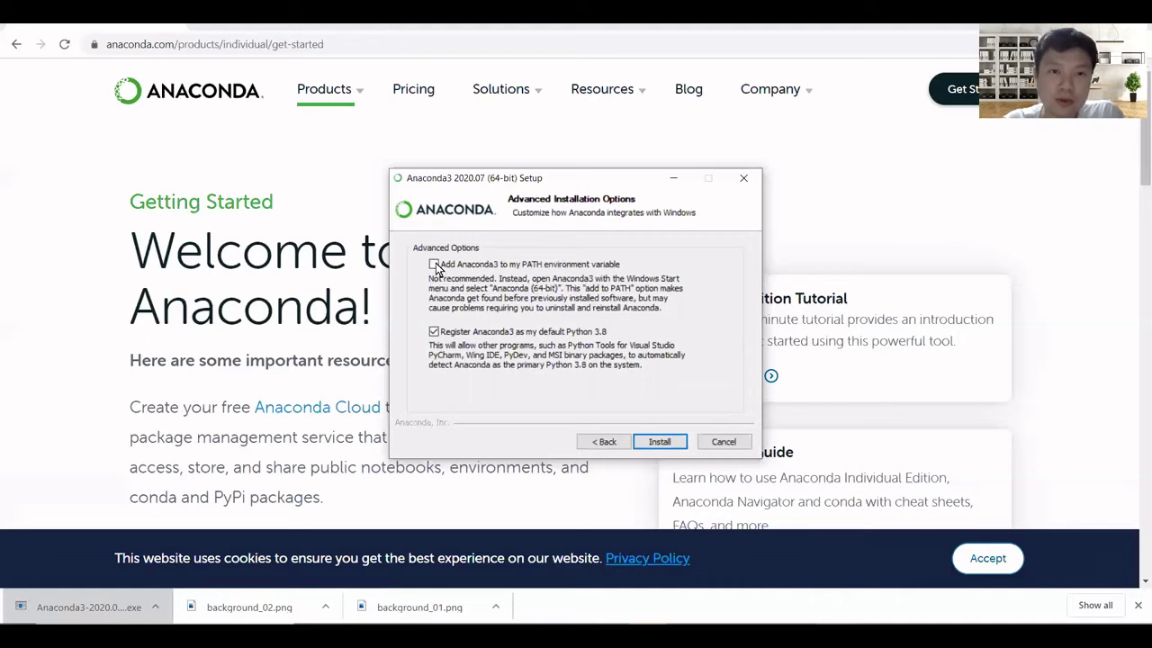
Enable adding Anaconda3 to the PATH environment variable, and quit the setup without installing
left_click(433, 264)
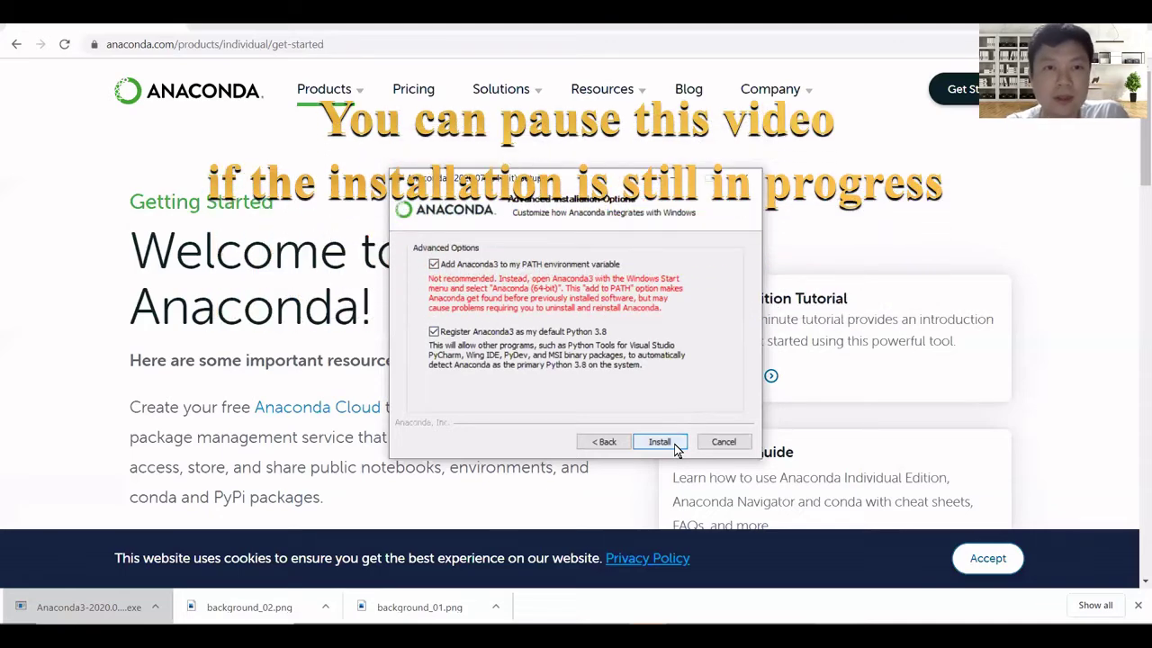
left_click(725, 442)
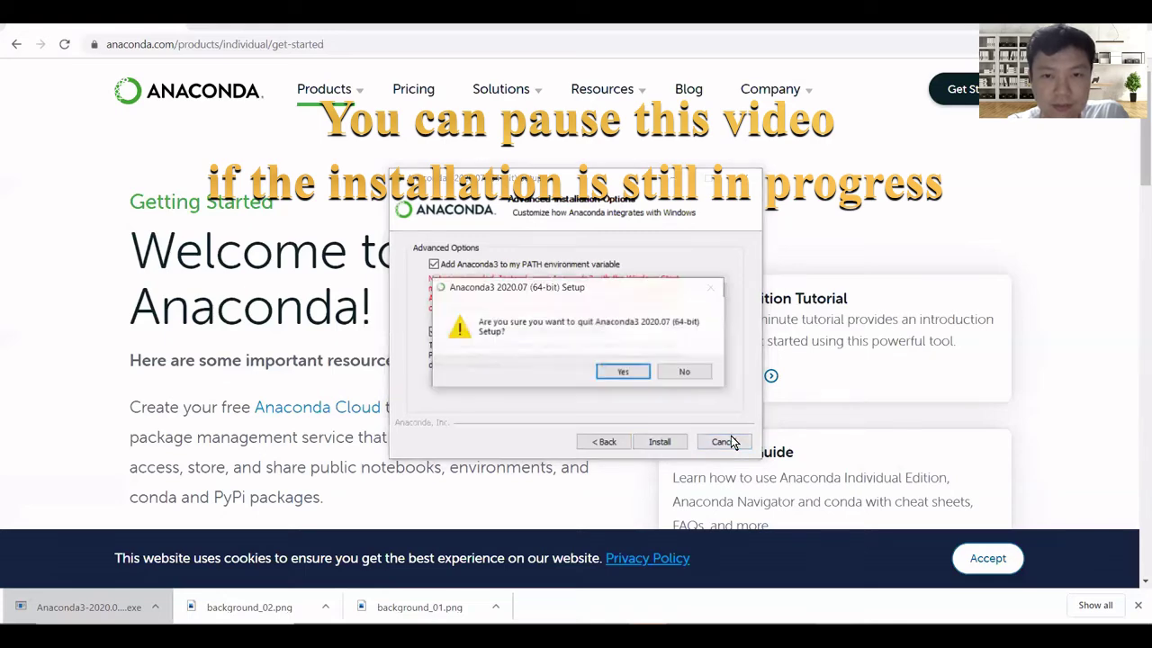
left_click(640, 372)
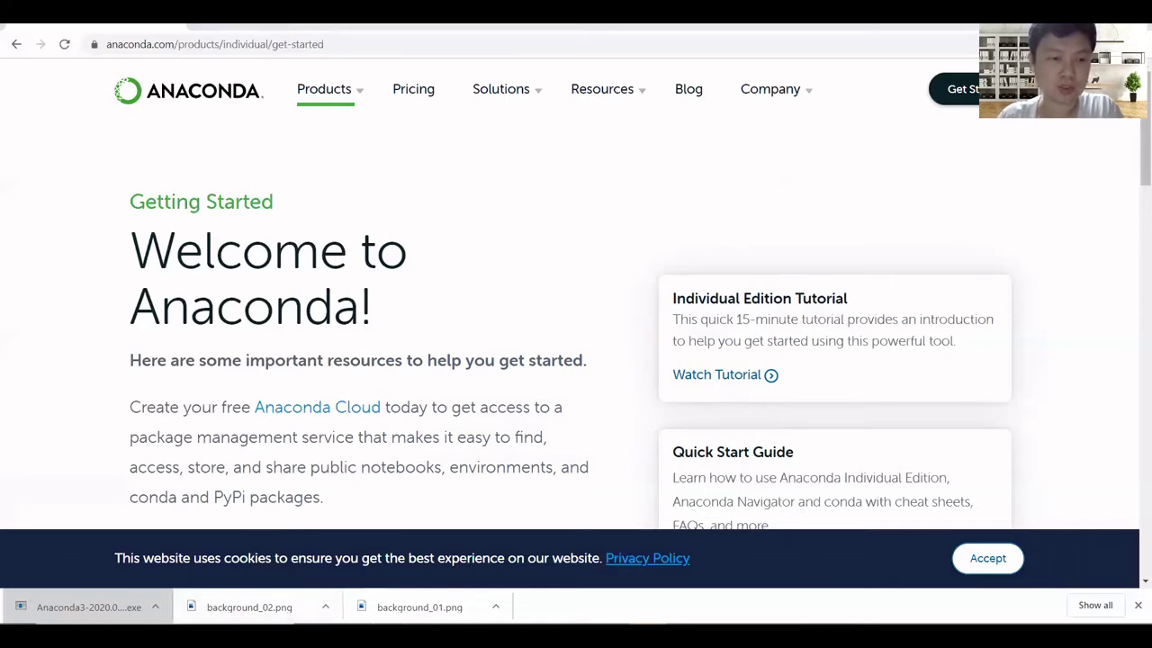
Search Windows for jupyter notebook and launch Jupyter Notebook (Anaconda3)
key("super+s")
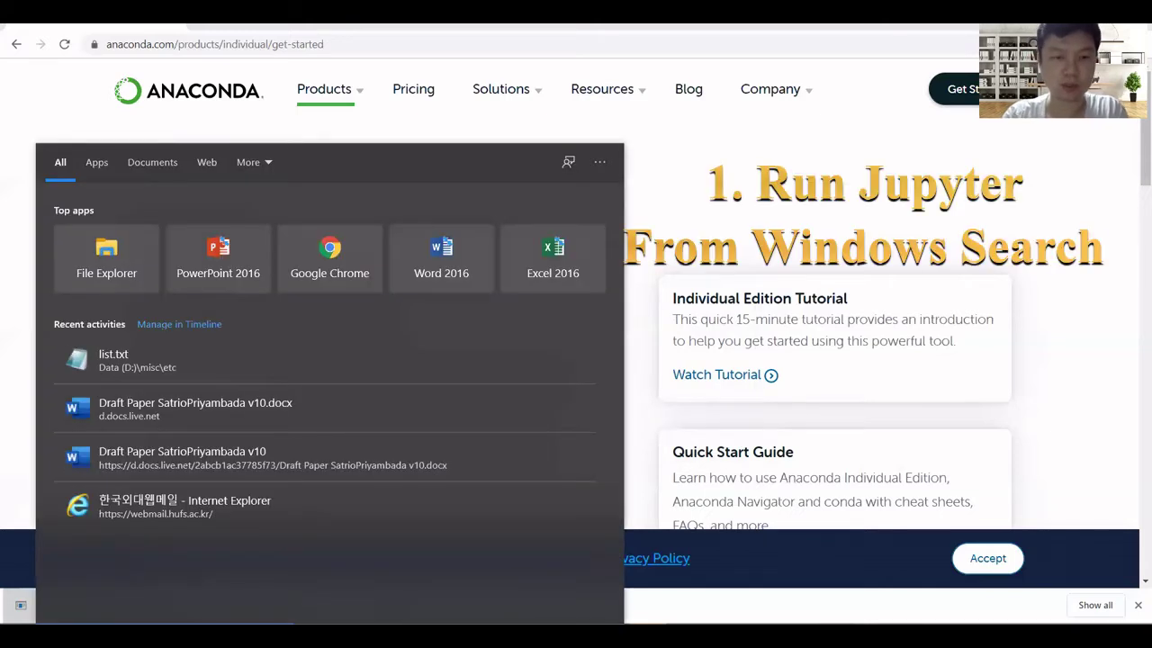
type("jupyter")
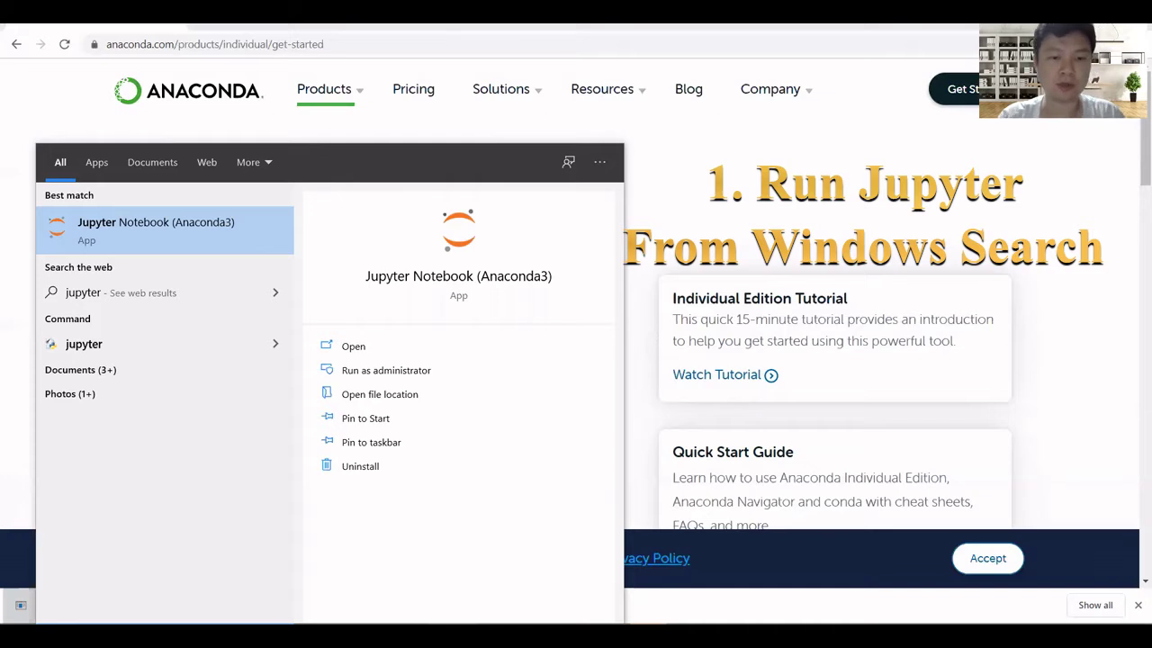
type("notebook")
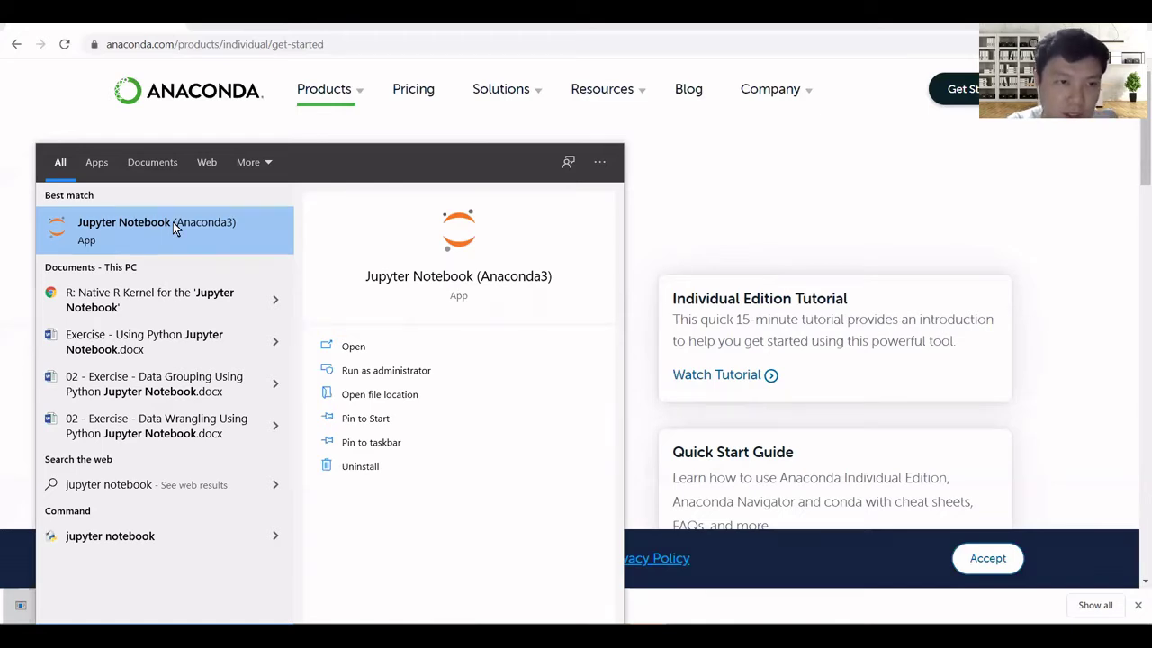
left_click(173, 228)
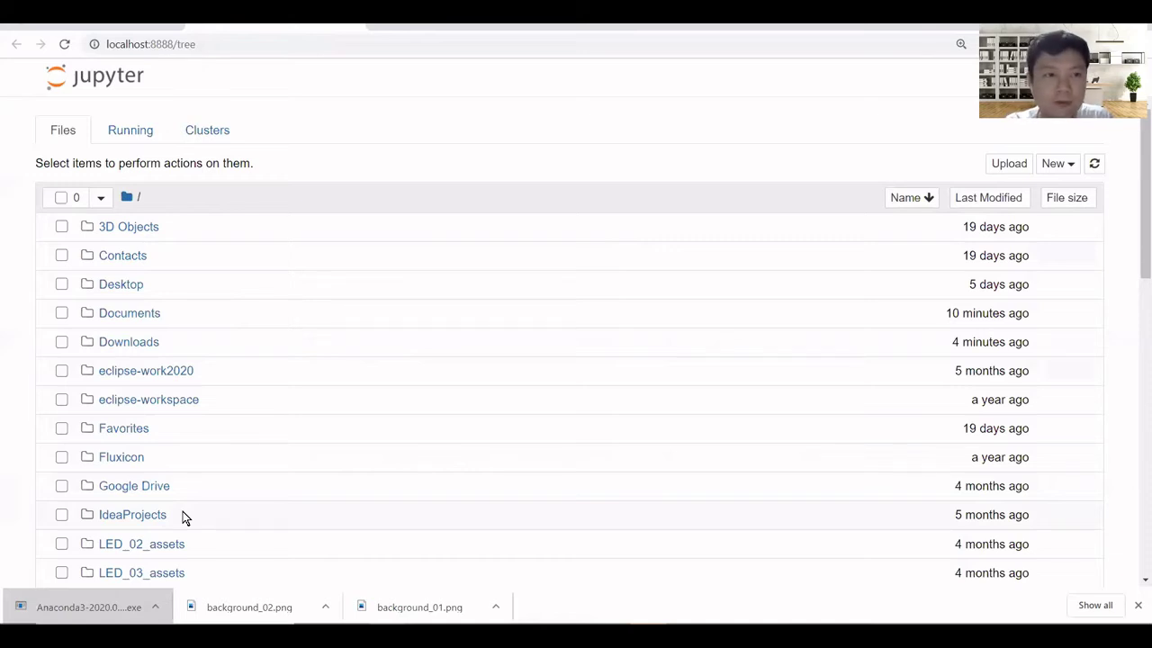
Create a new folder inside the Documents directory of the Jupyter file browser
left_click(140, 316)
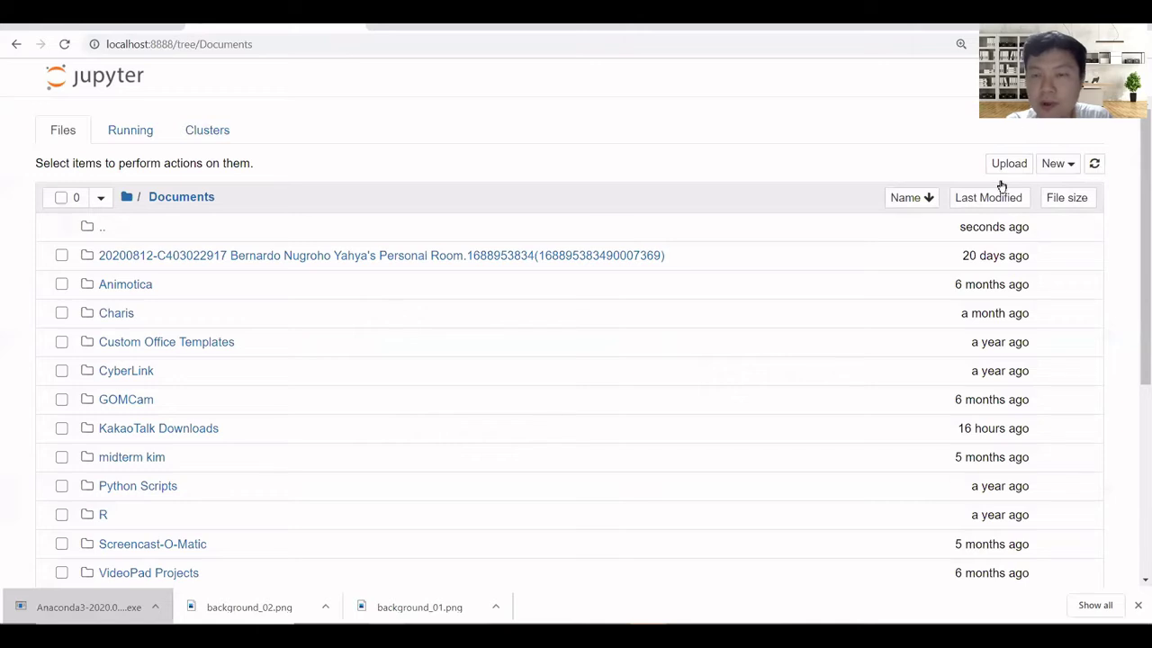
left_click(1059, 172)
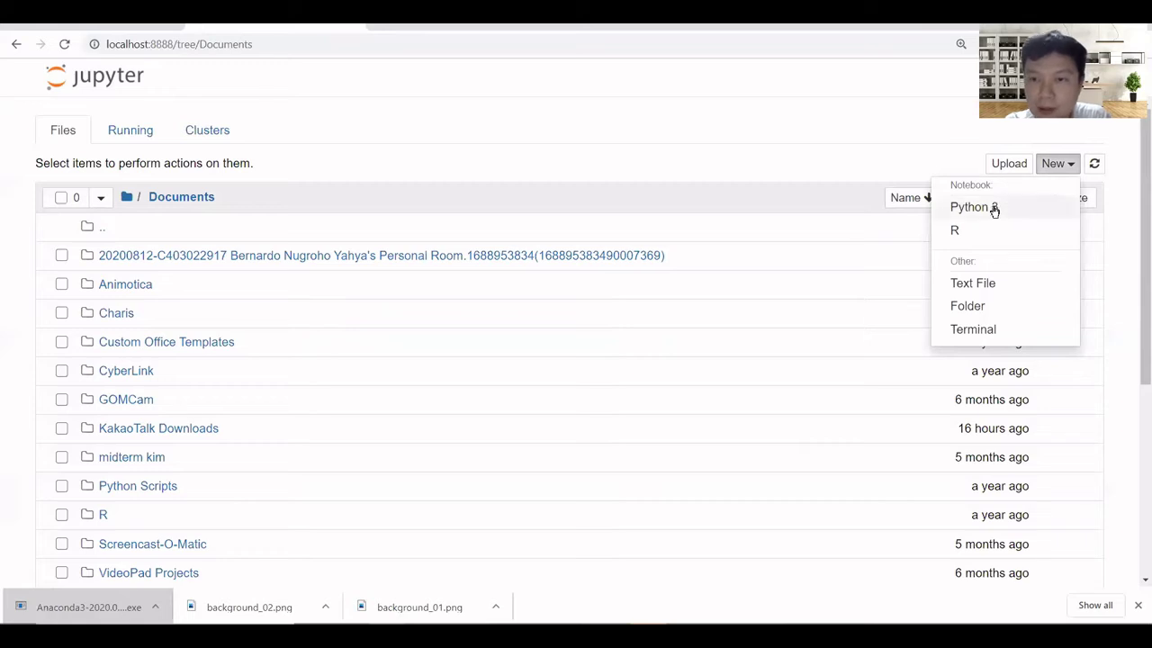
left_click(968, 307)
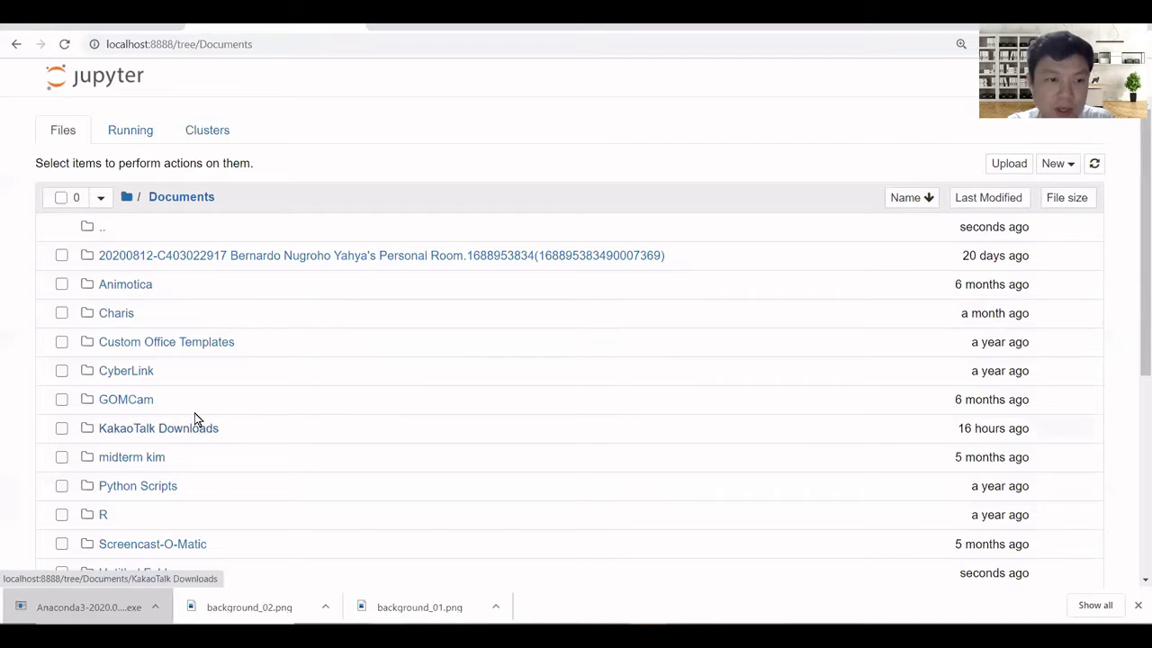
Rename the new Untitled Folder in Documents as Introduction to Data Science
scroll(198, 419, "down", 1)
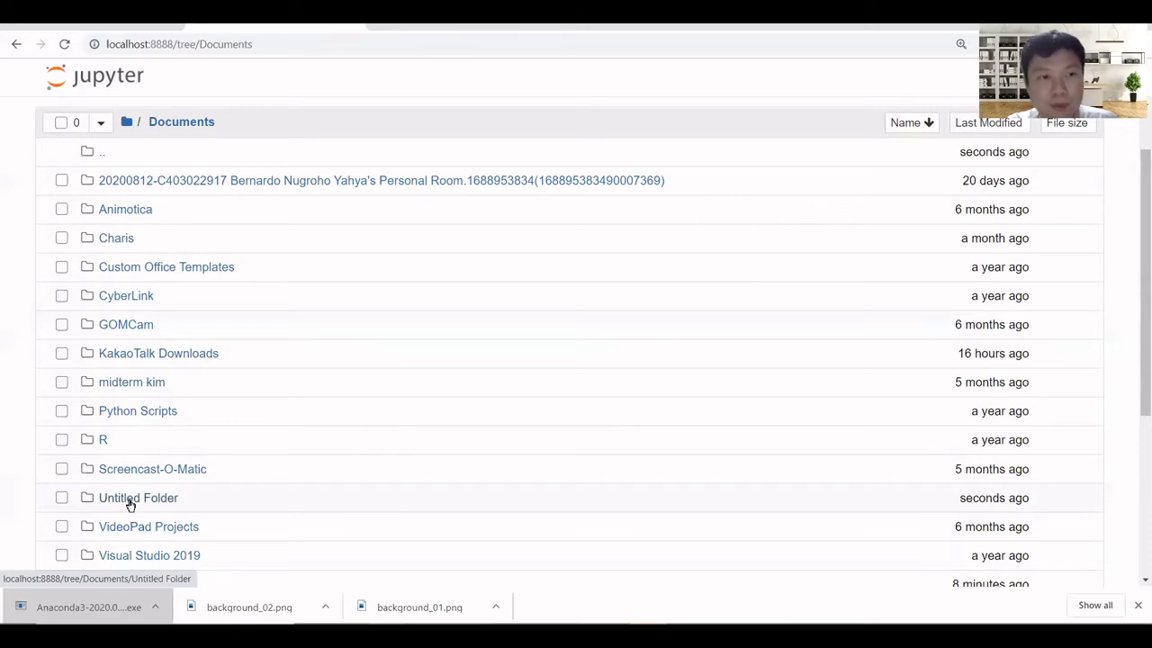
left_click(62, 498)
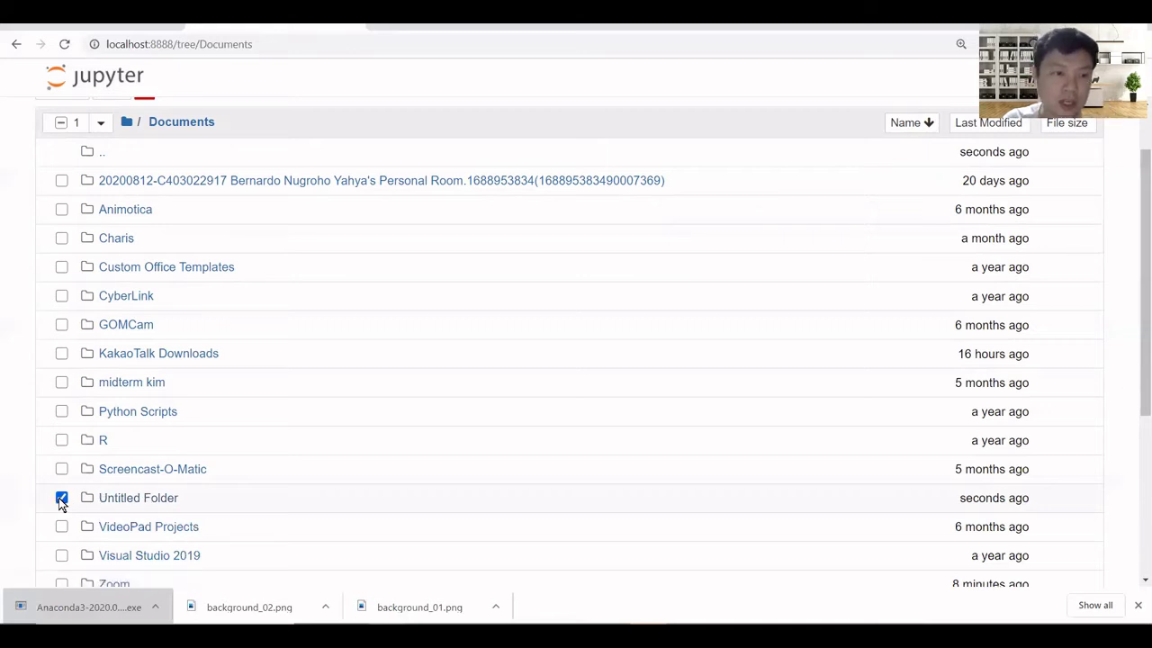
scroll(97, 501, "up", 1)
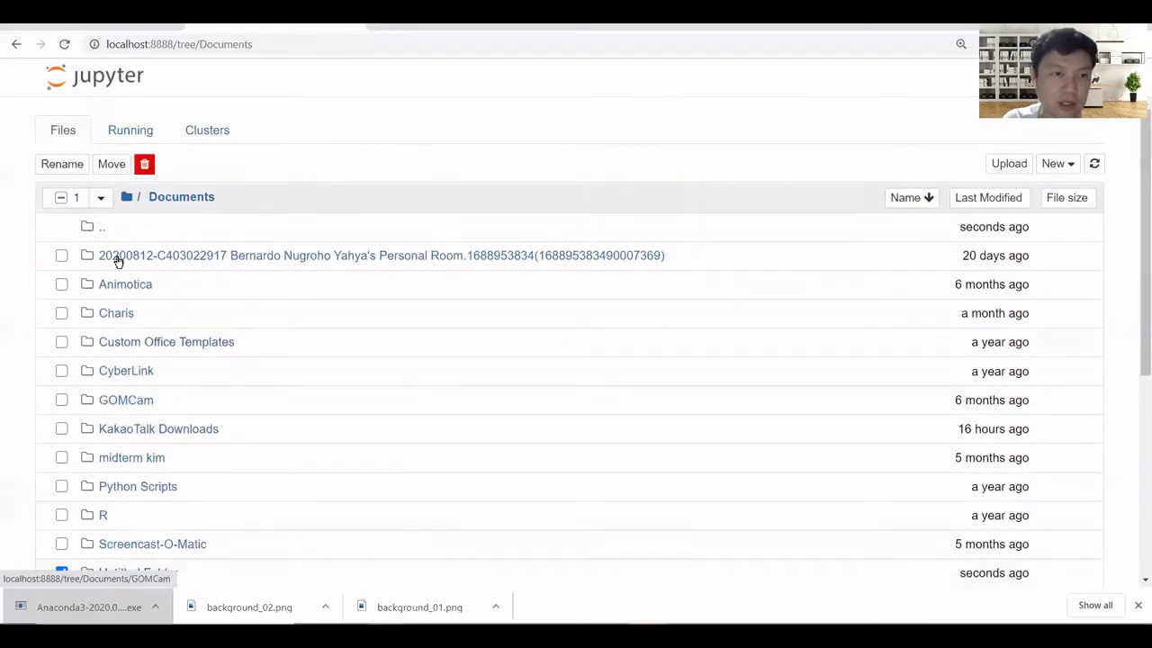
left_click(60, 163)
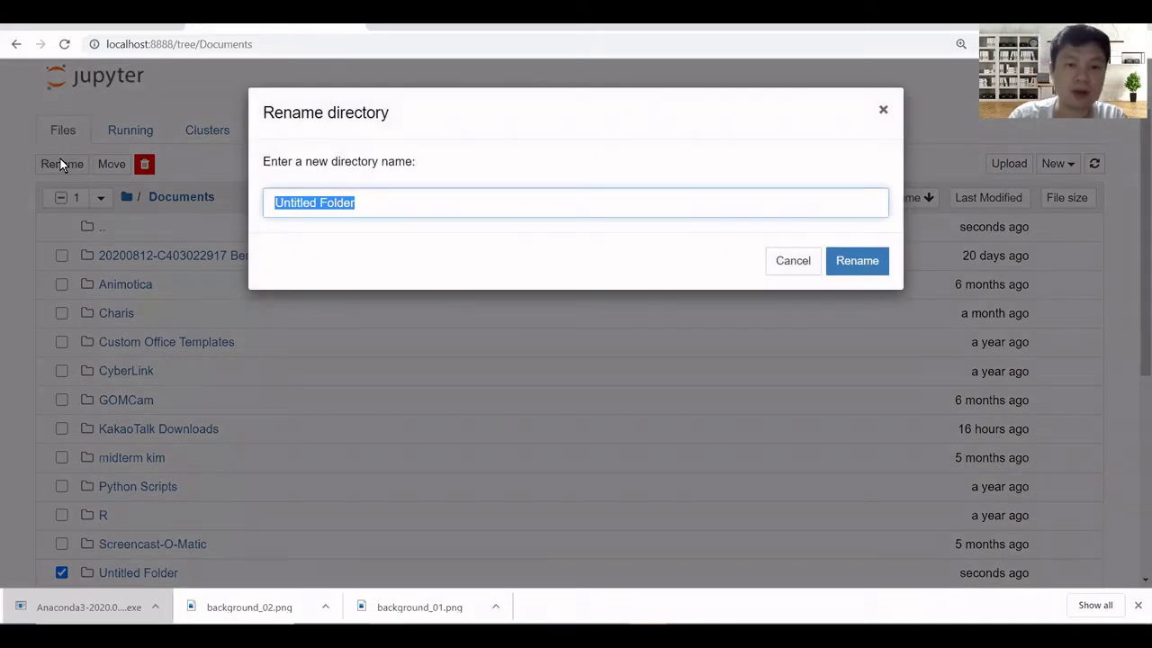
type("Introducti")
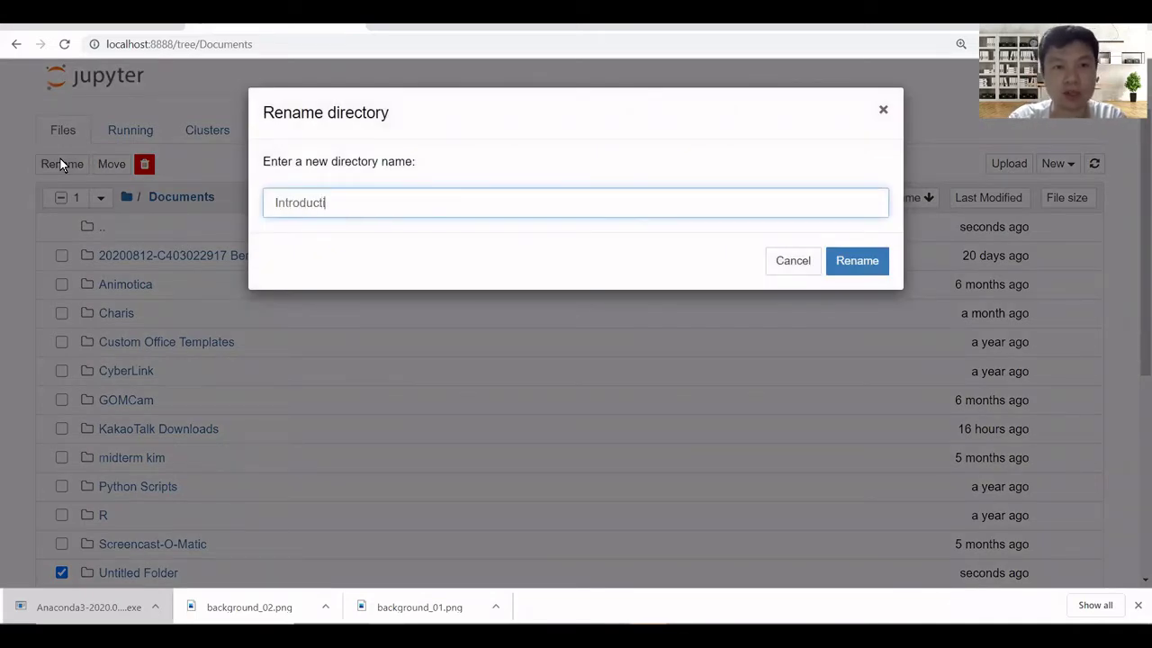
type("on to Data Sci")
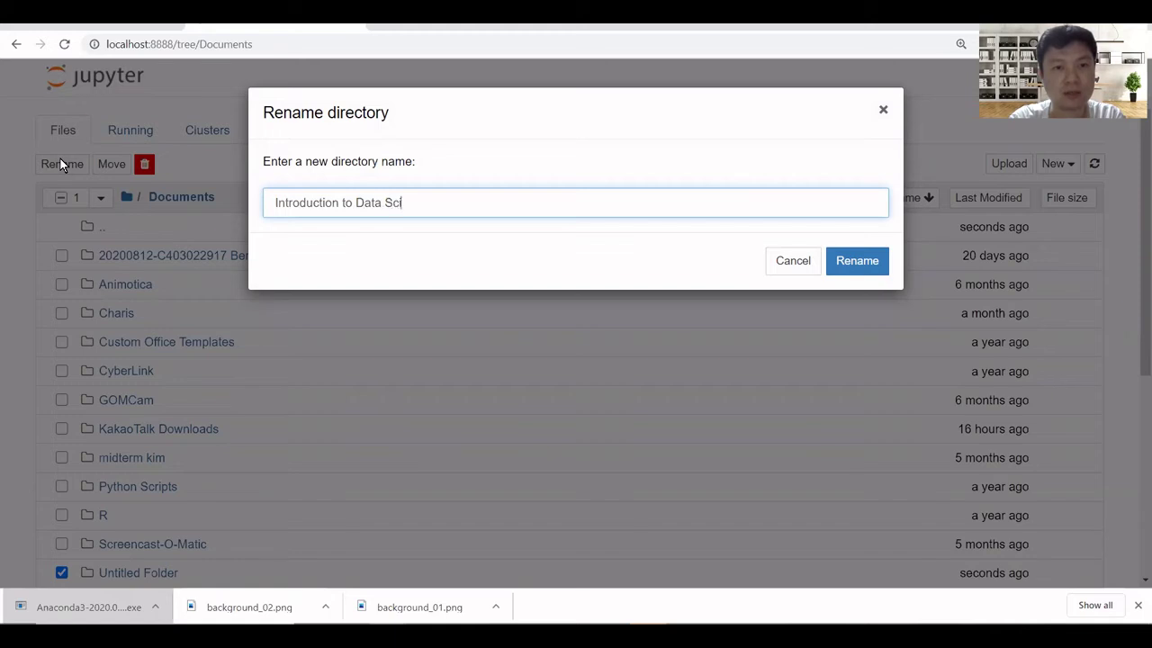
type("ence")
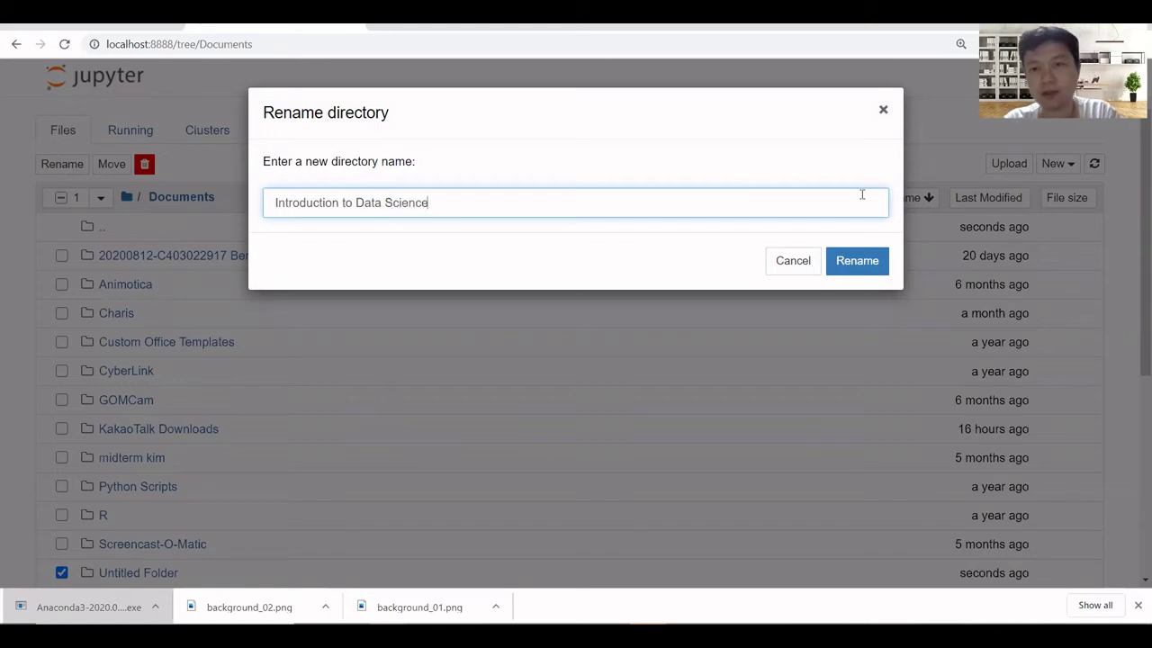
left_click(870, 262)
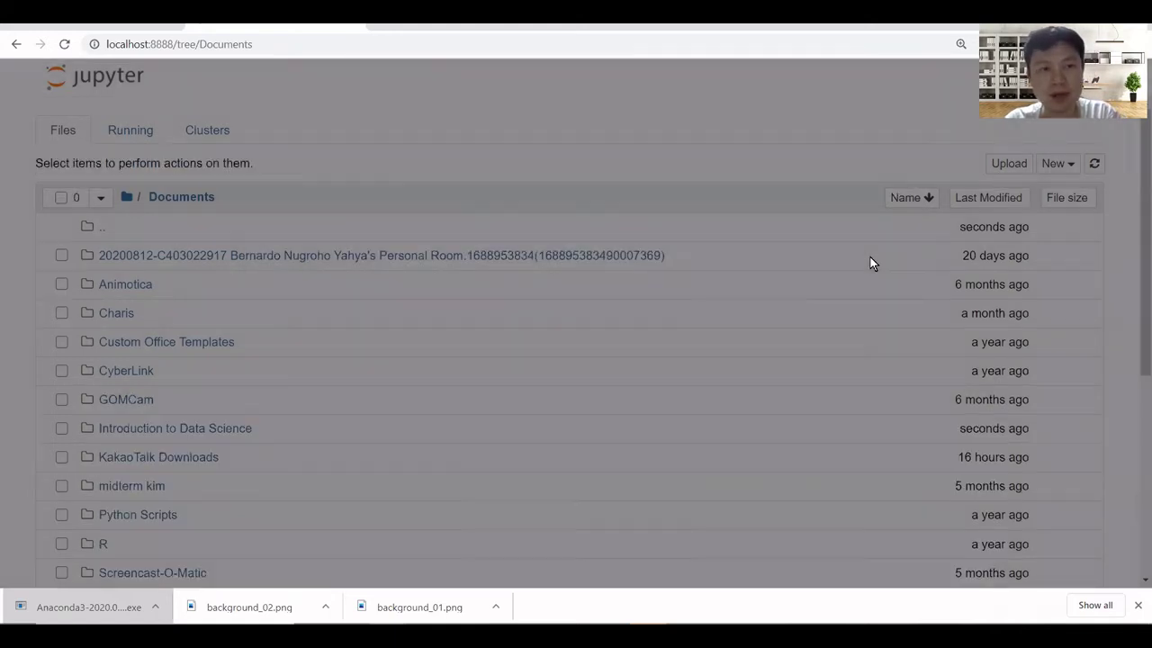
Create a new Python 3 notebook inside the Introduction to Data Science folder
scroll(97, 352, "down", 1)
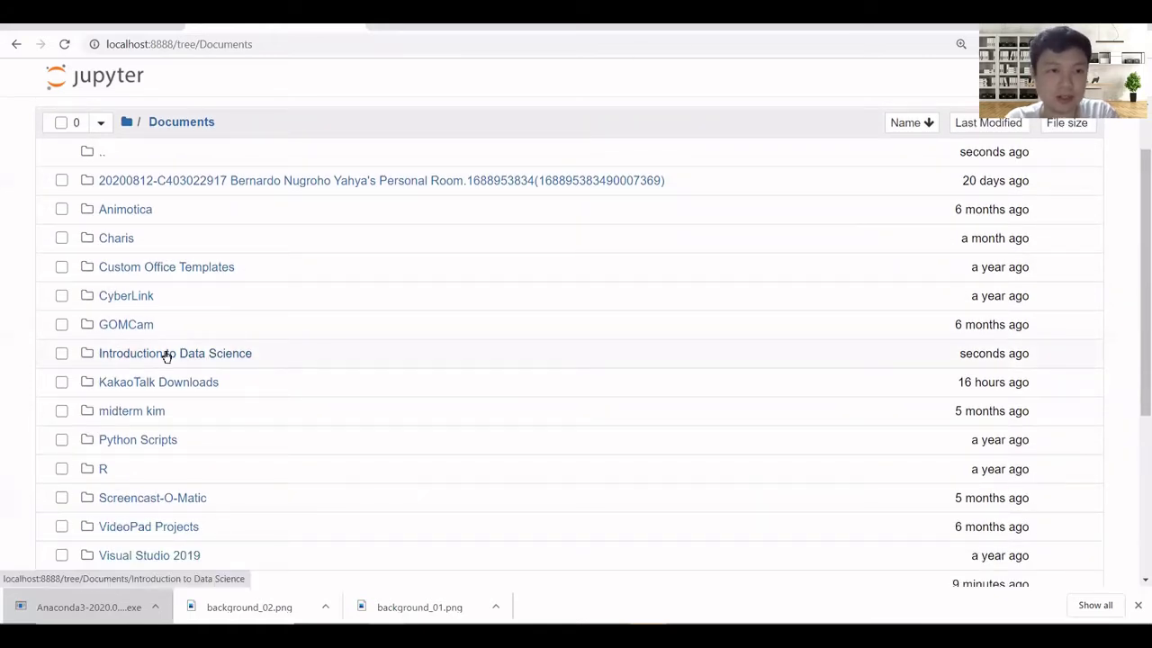
left_click(166, 354)
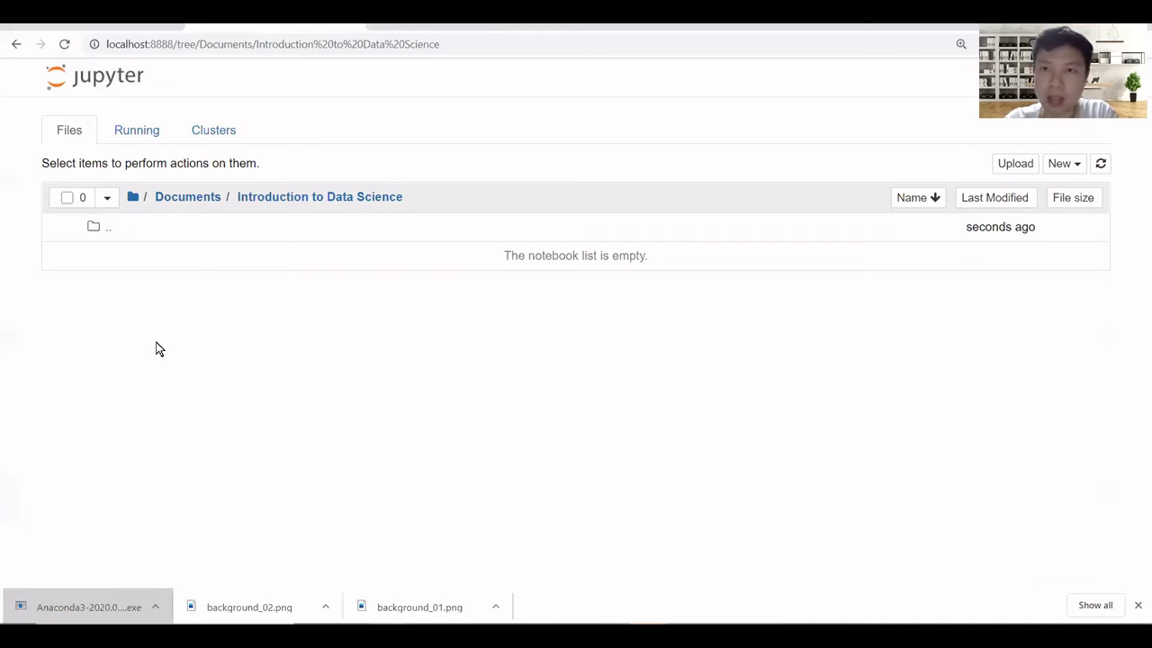
left_click(1078, 166)
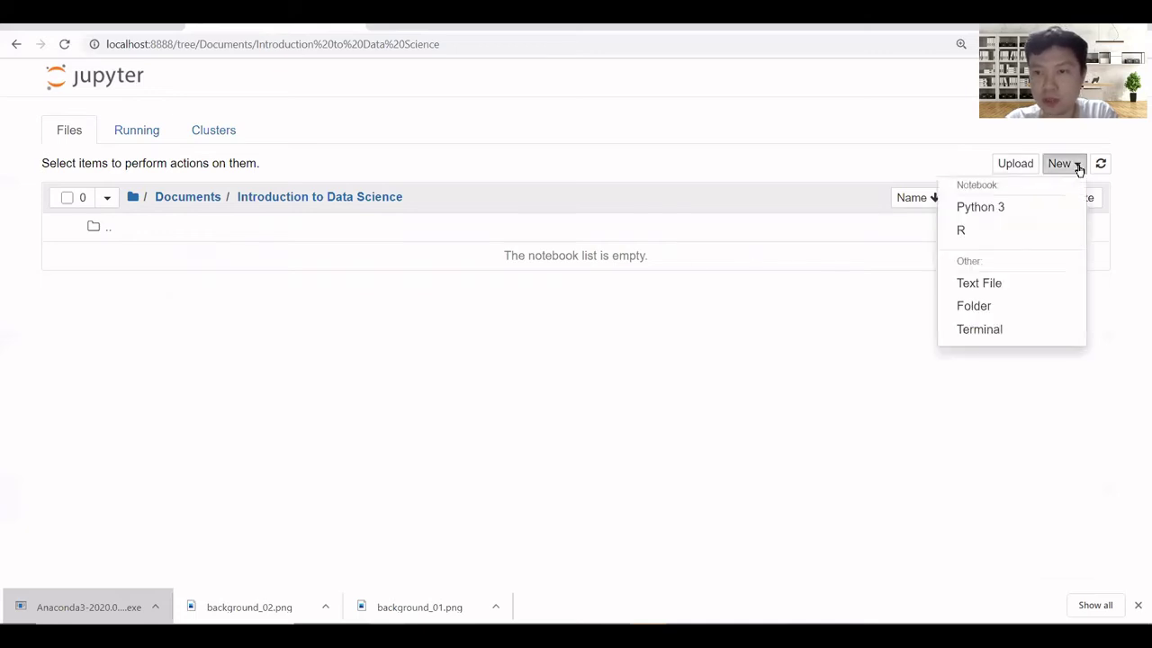
left_click(996, 207)
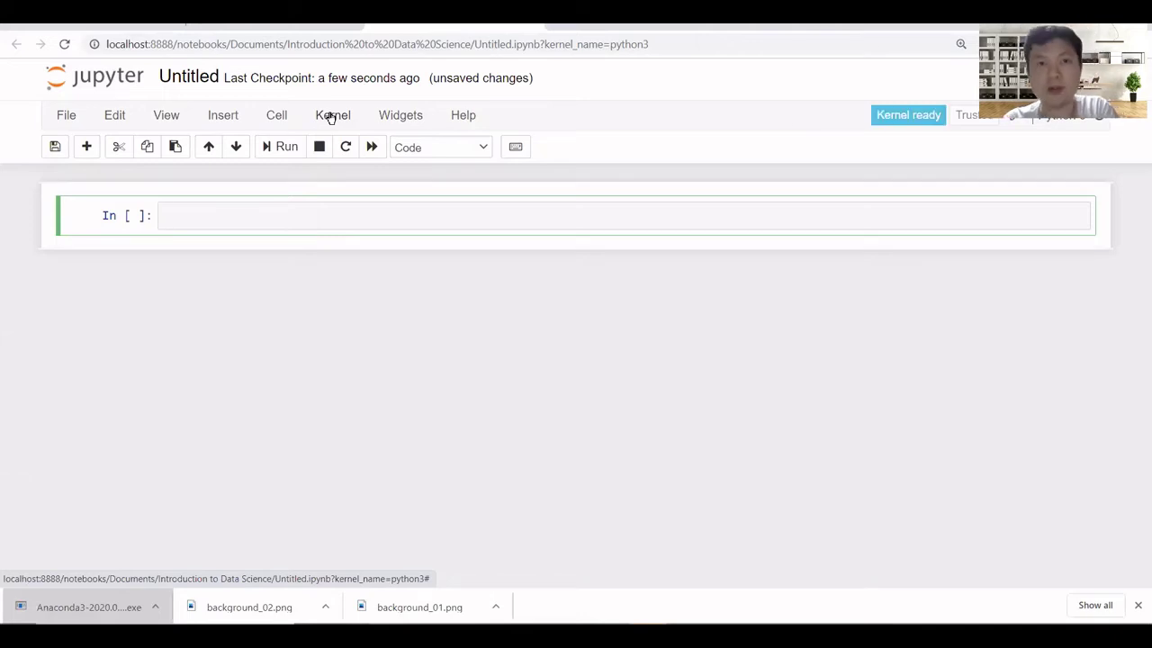
Rename the untitled notebook as Introduction
left_click(197, 81)
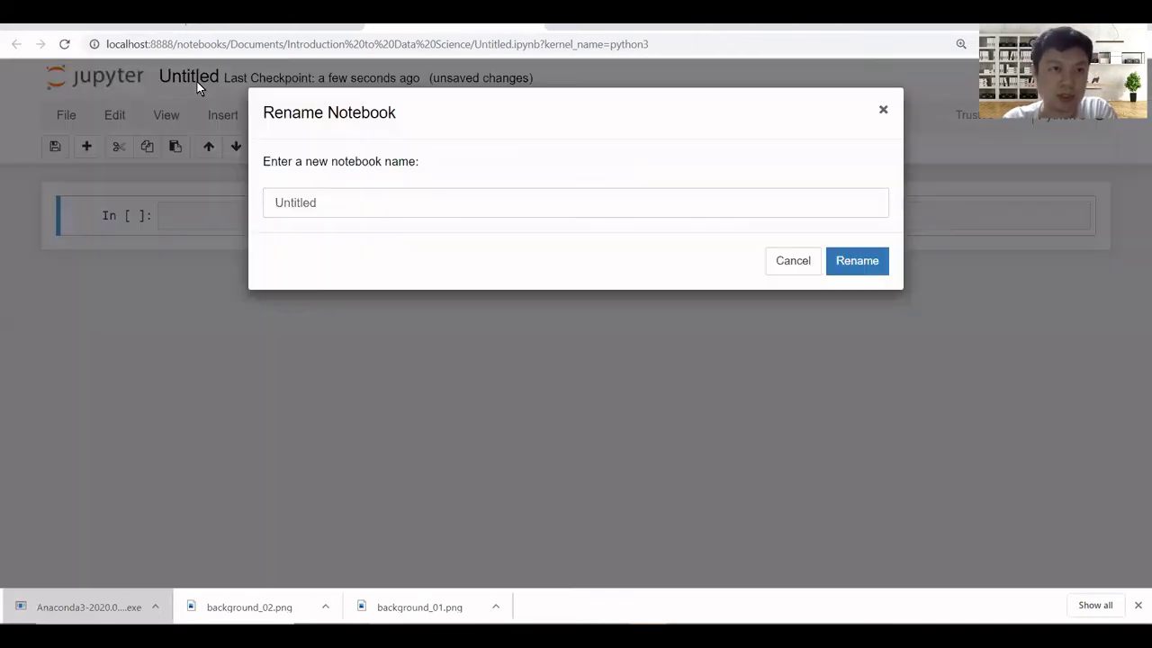
left_click(794, 260)
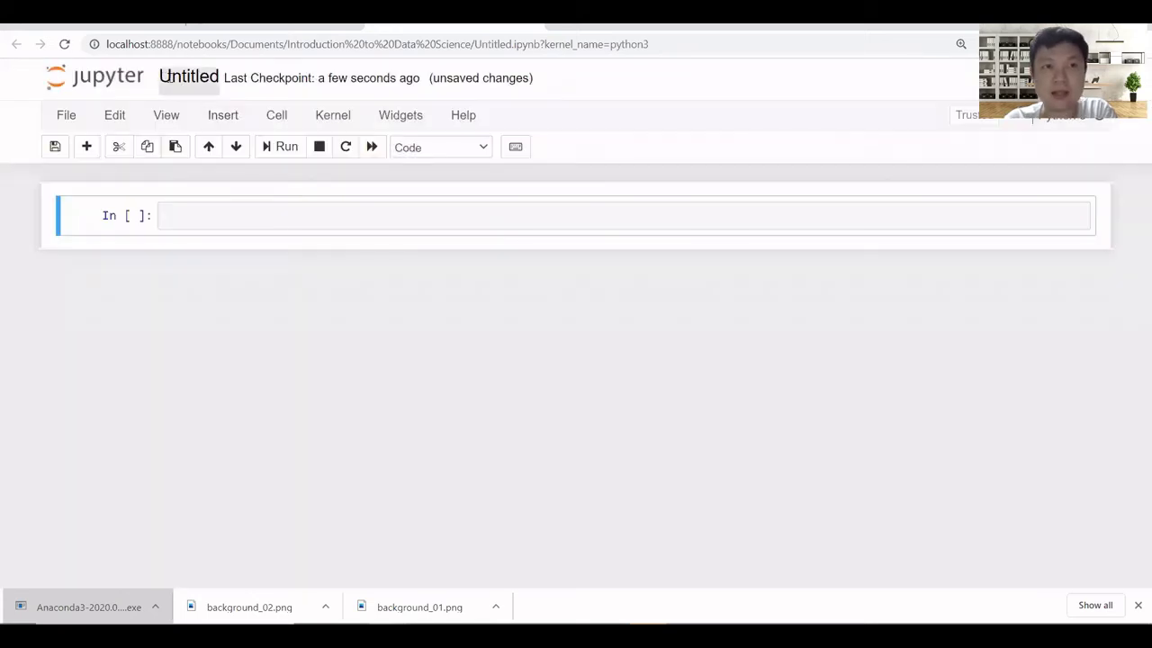
left_click(172, 79)
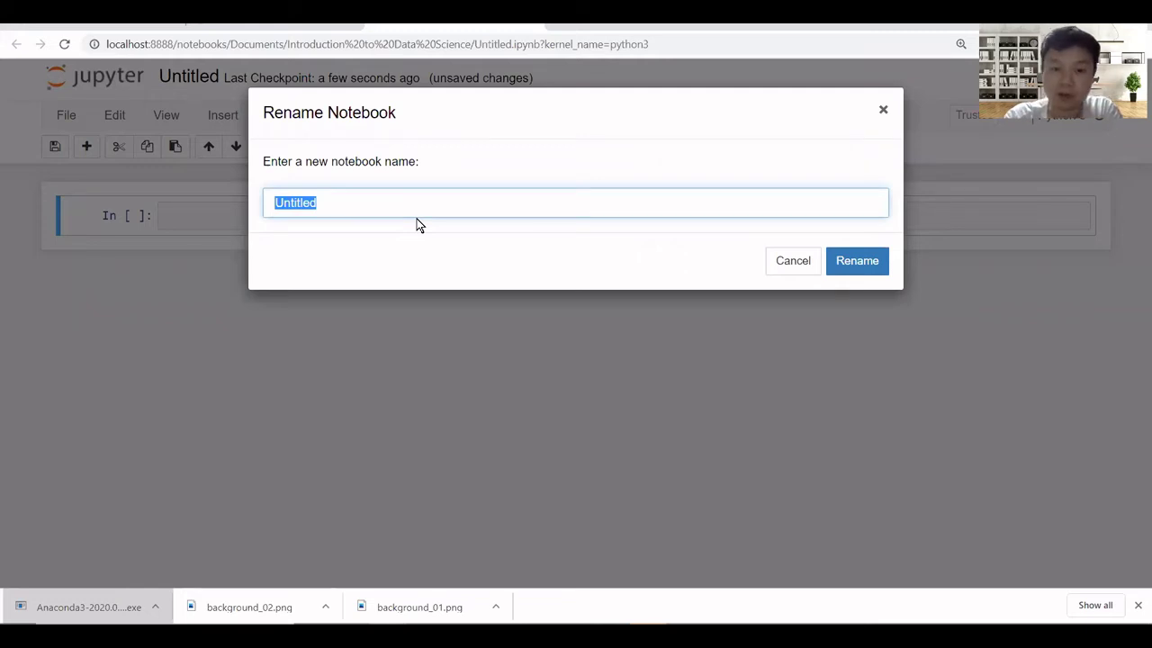
type("Introduction")
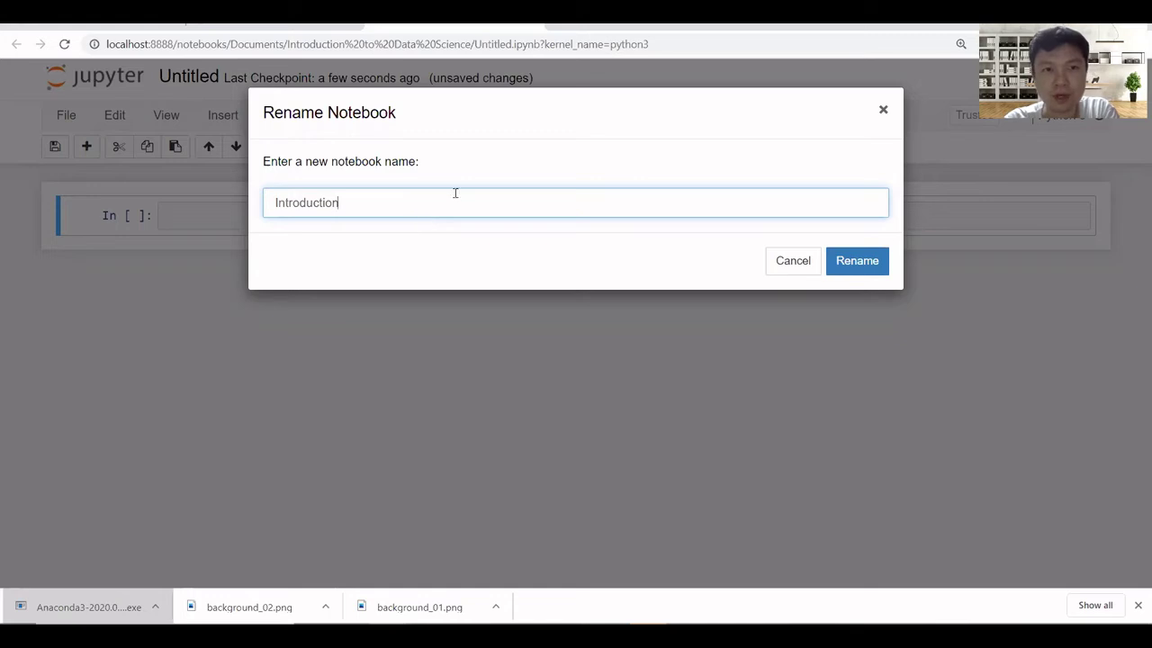
left_click(844, 262)
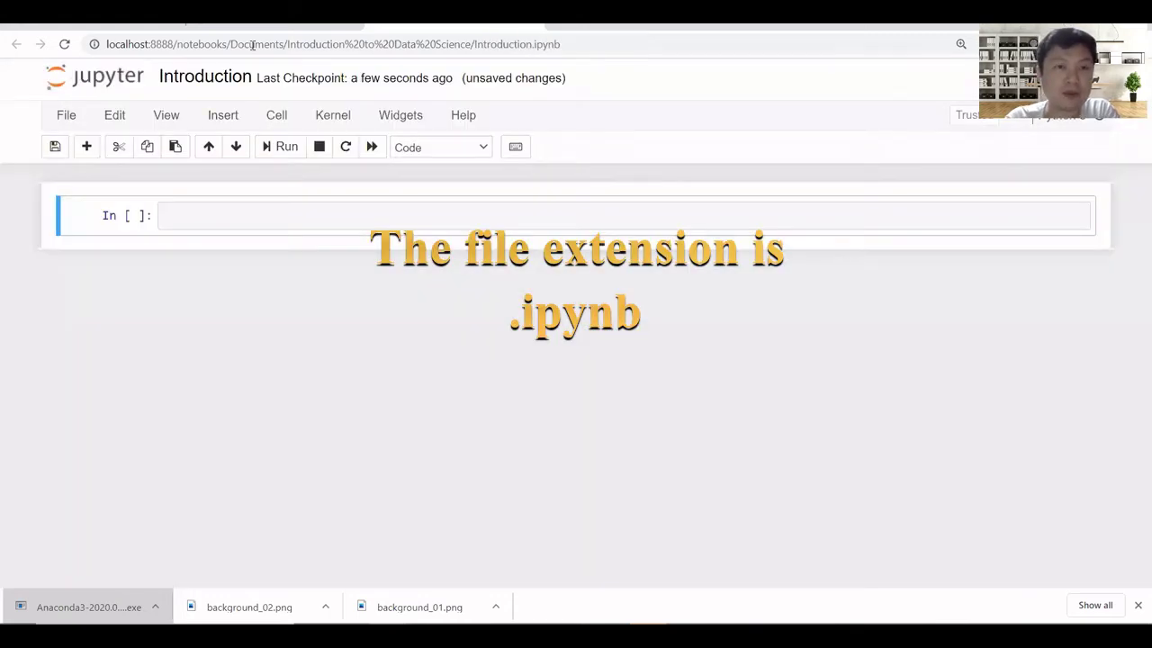
Highlight the notebook's file name and its .ipynb extension in the page address
left_click_drag(474, 43, 597, 42)
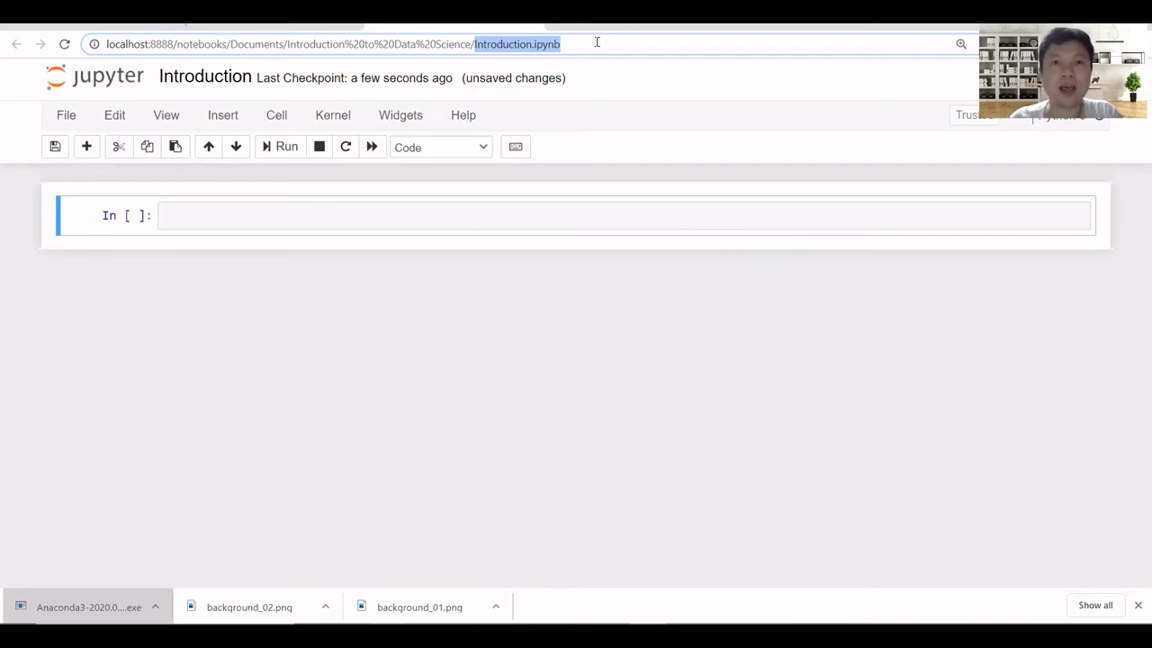
left_click(597, 43)
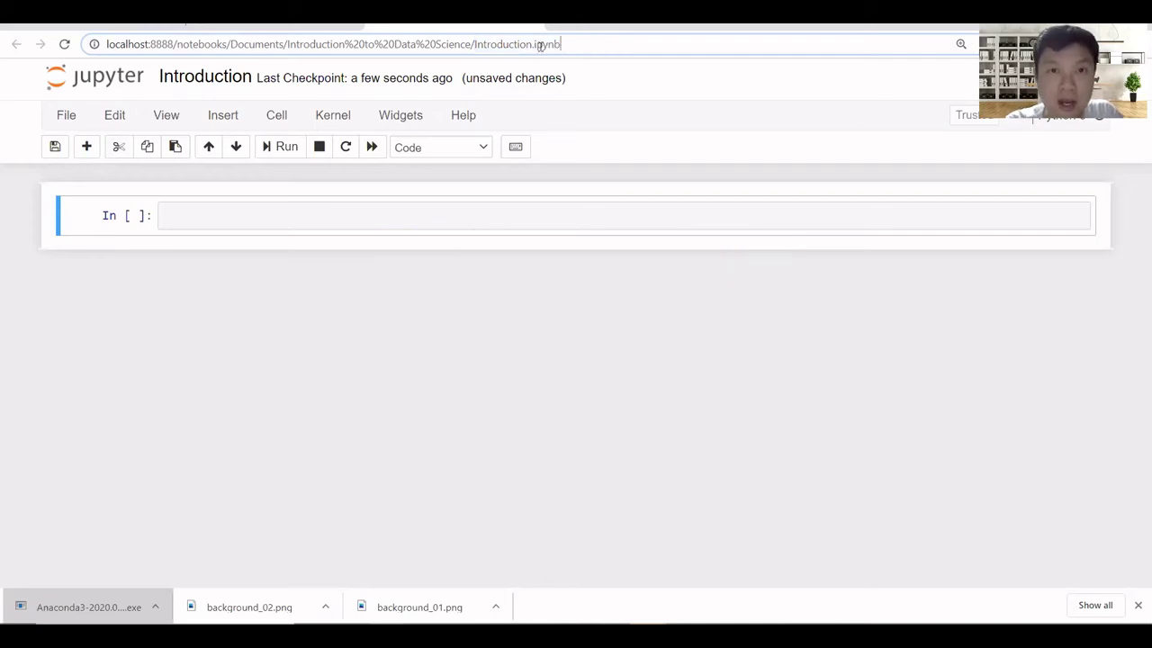
left_click_drag(532, 43, 595, 34)
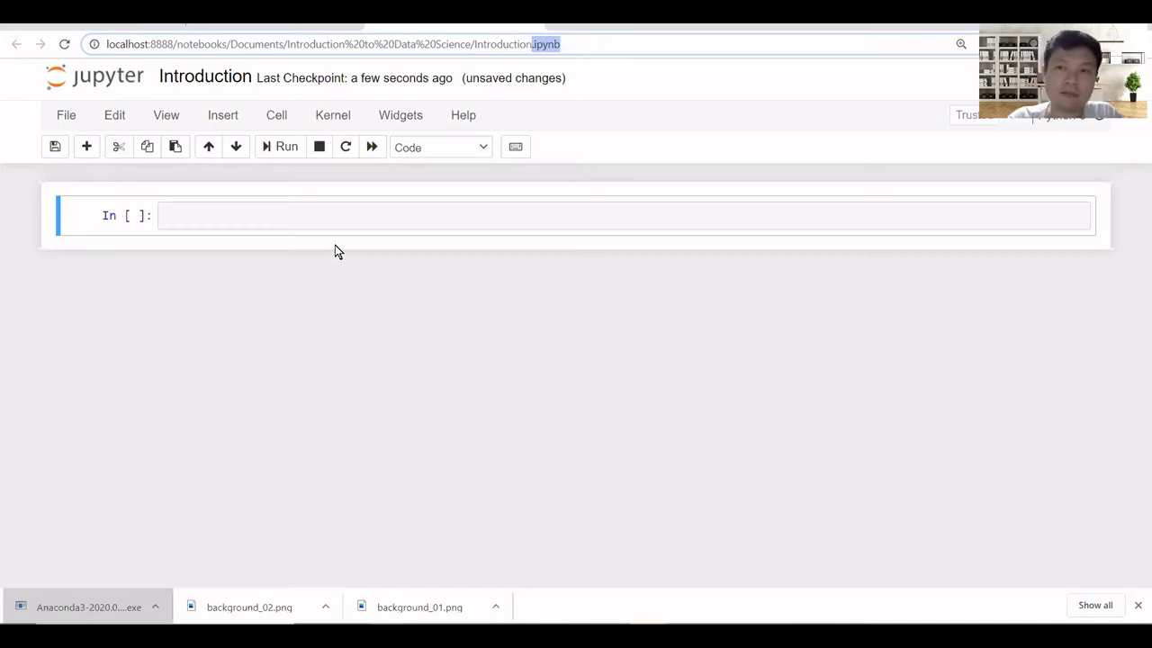
Enter print('hello') in the first cell, run it and highlight the word hello in the code
left_click(561, 213)
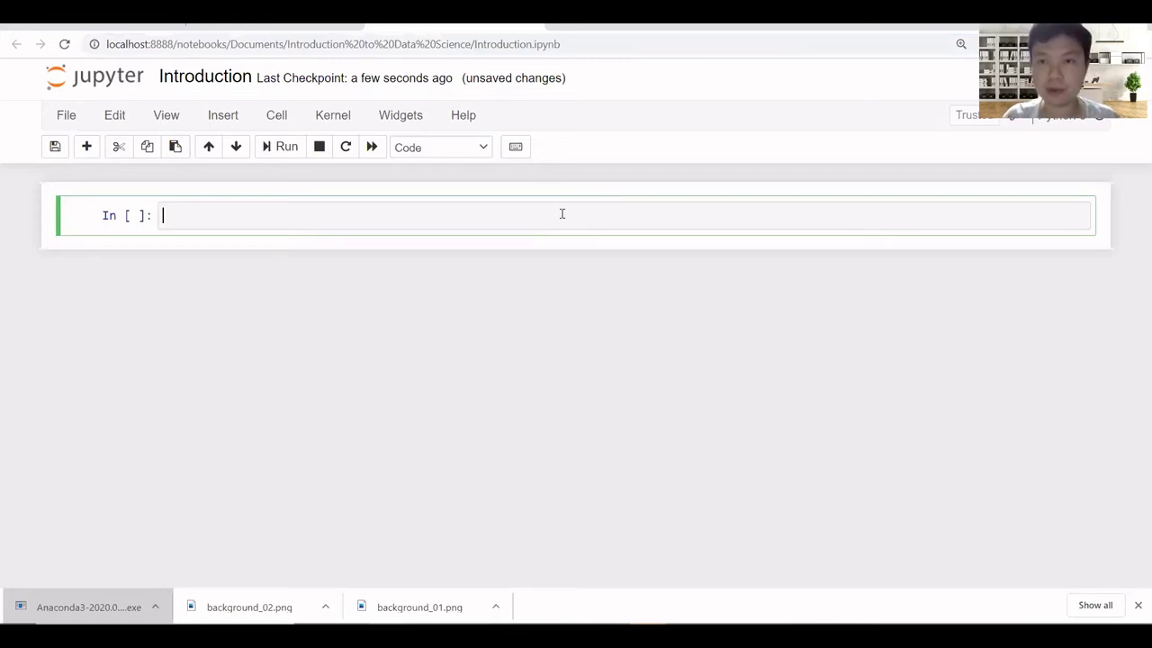
type("p")
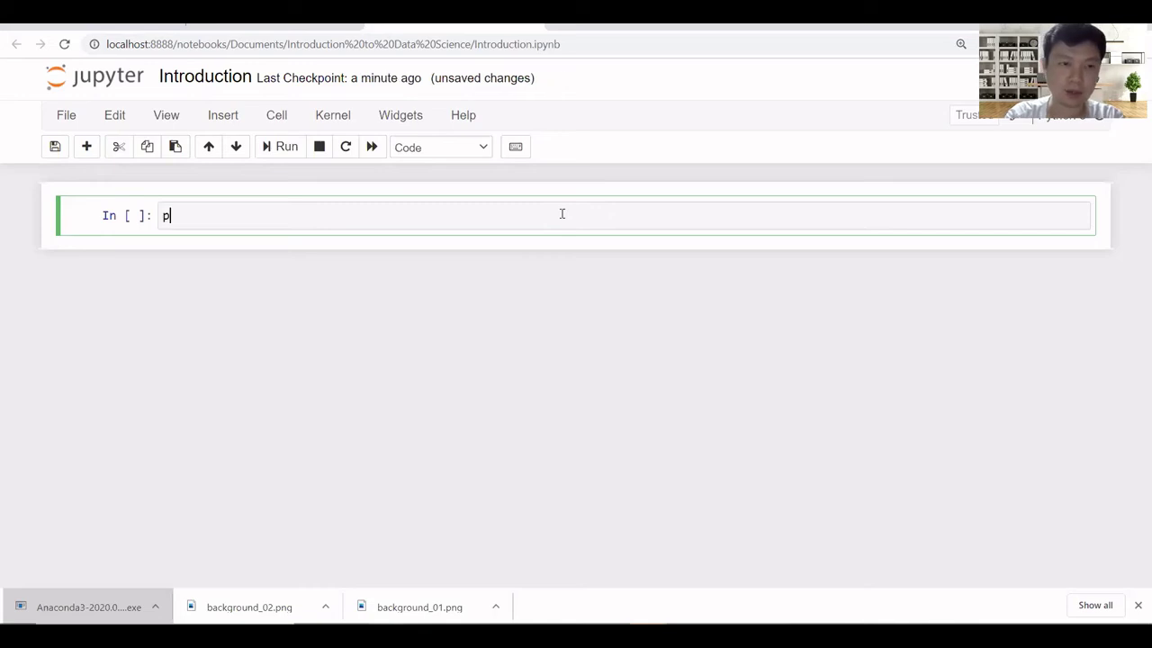
type("rint('hello")
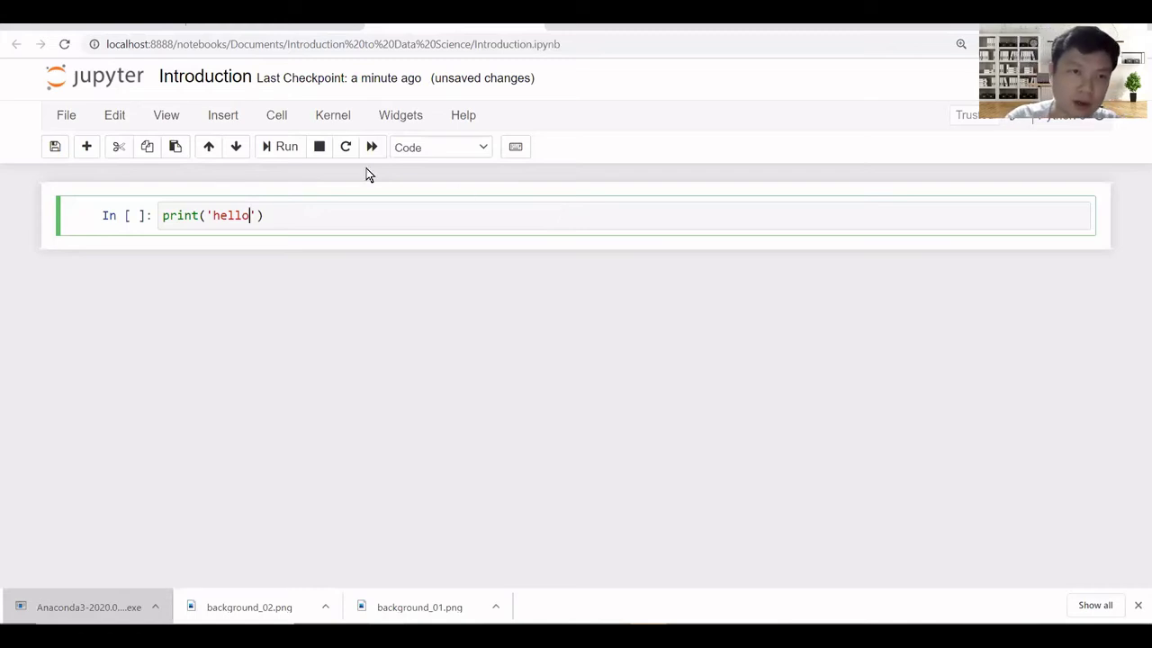
left_click(278, 149)
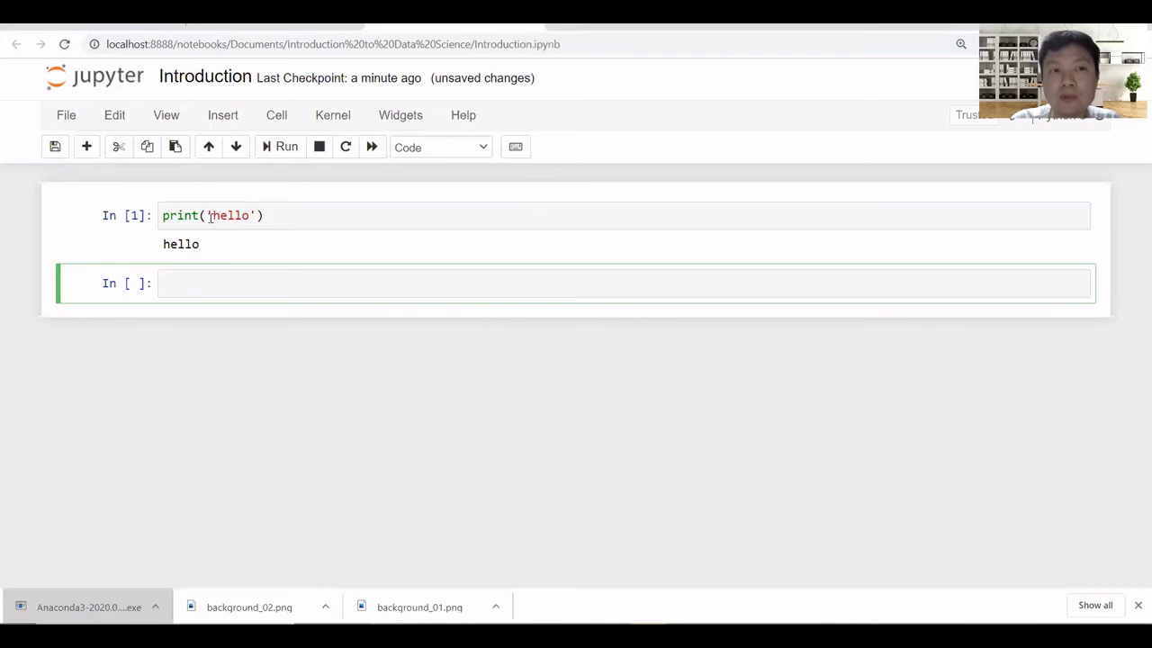
left_click_drag(210, 217, 250, 217)
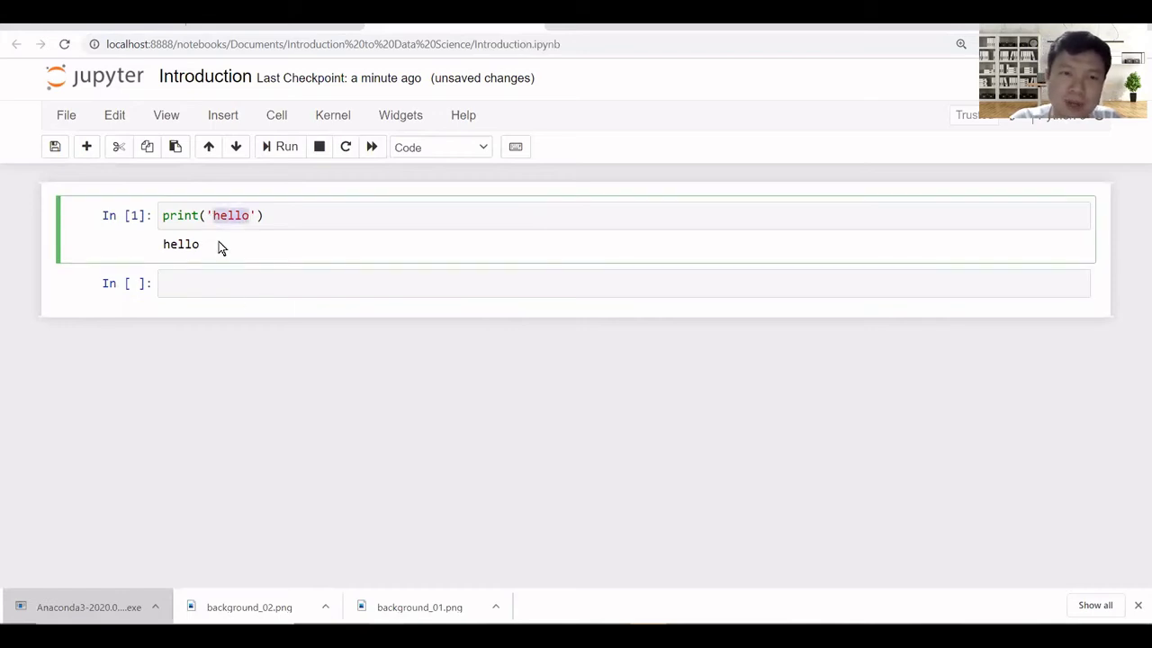
Change the type of the print('hello') cell to Markdown and compare it with the empty code cell below
left_click(483, 148)
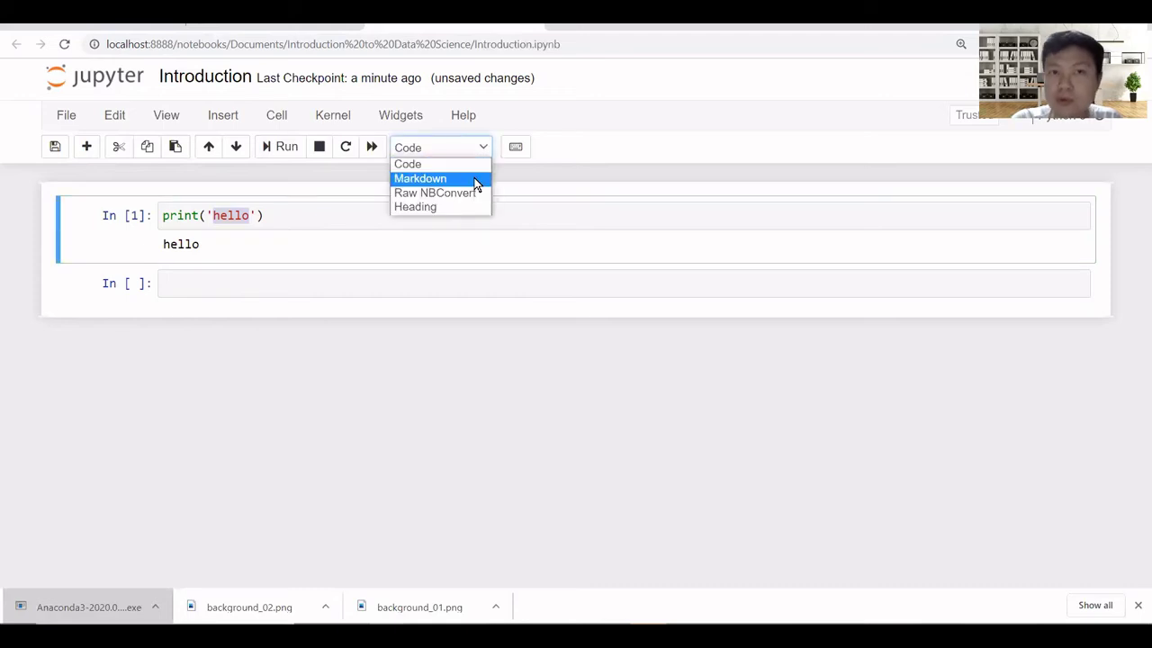
left_click(477, 182)
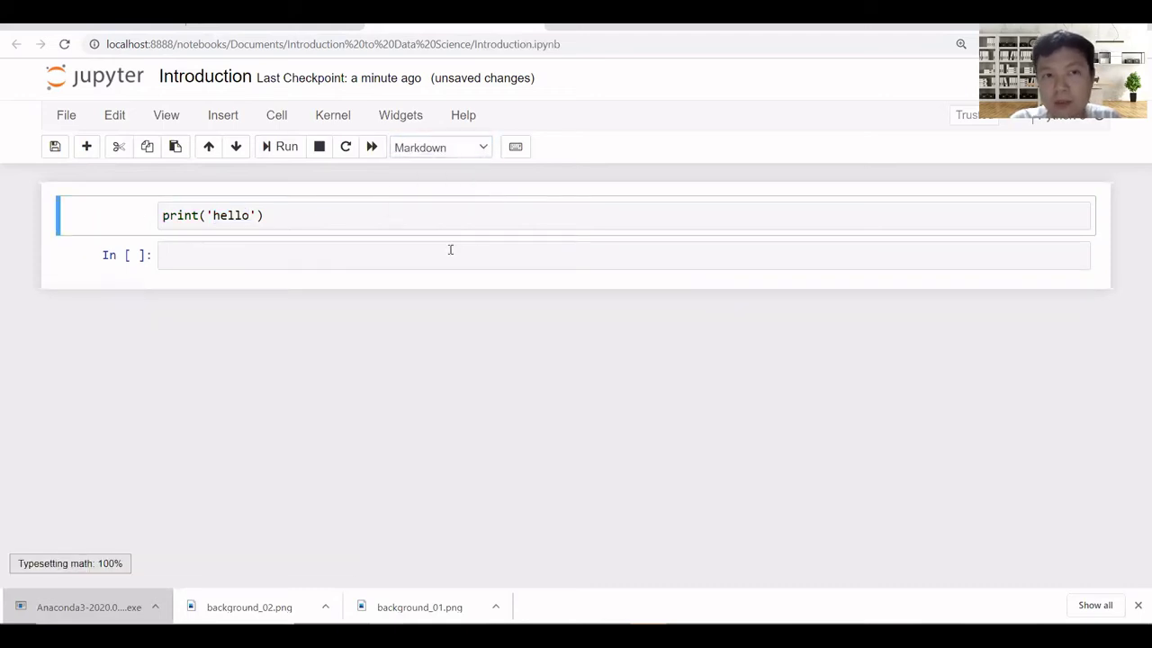
left_click(448, 256)
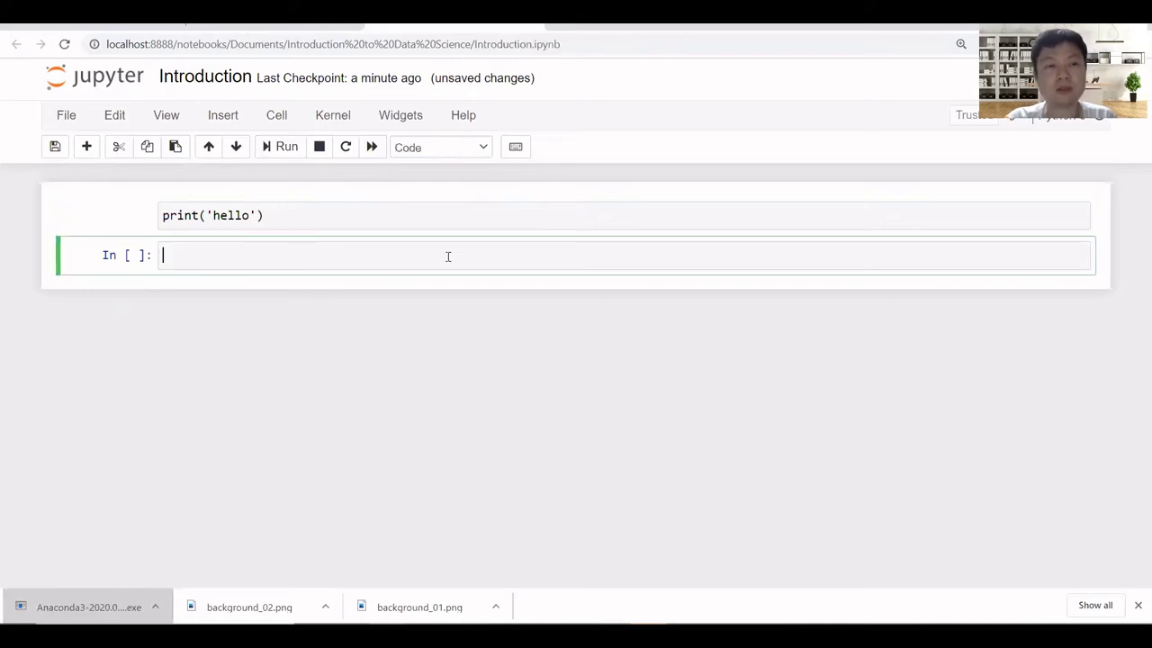
left_click(459, 213)
left_click(480, 148)
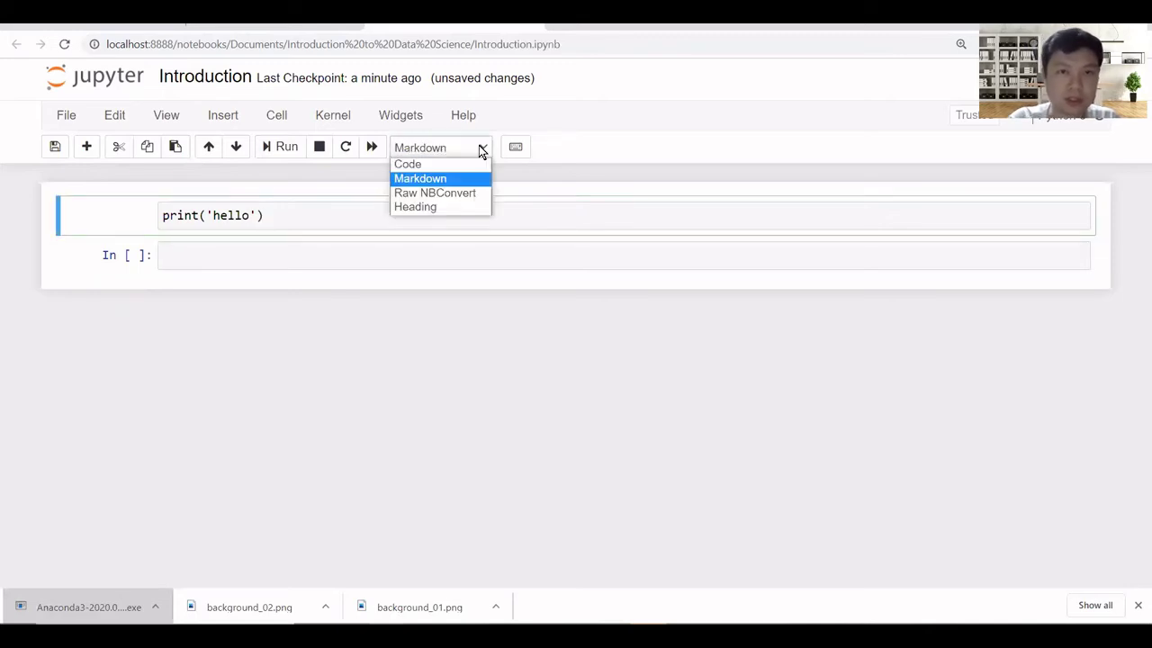
left_click(312, 216)
Set the print('hello') cell's type back to Code and run the cell again
left_click(478, 148)
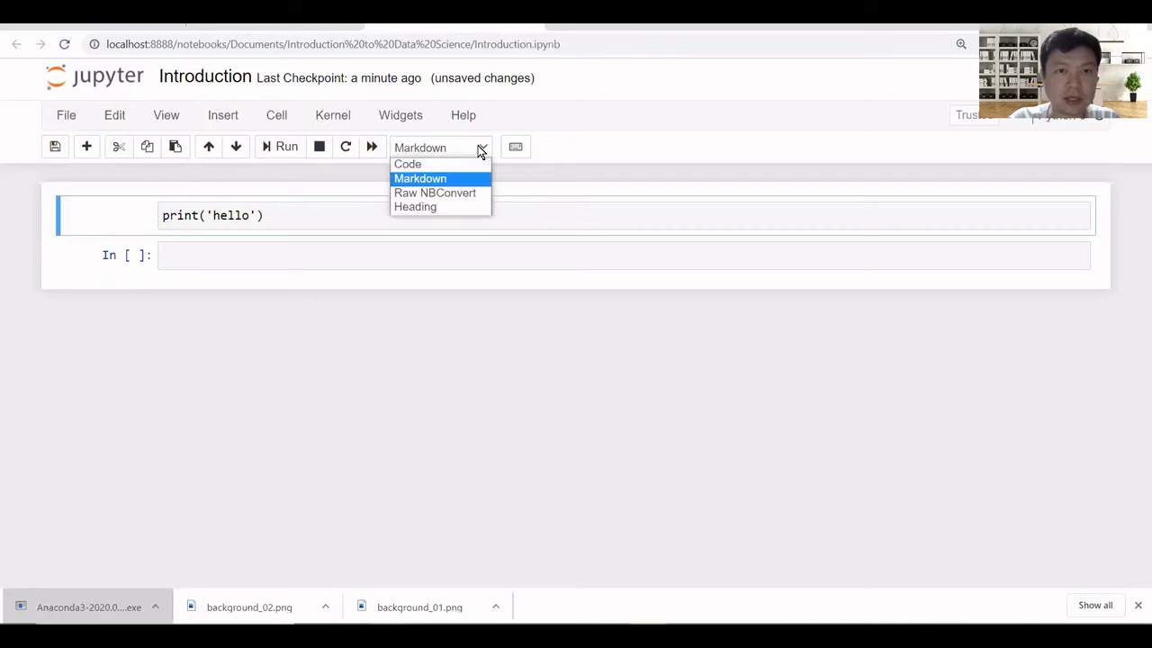
left_click(467, 170)
left_click(334, 221)
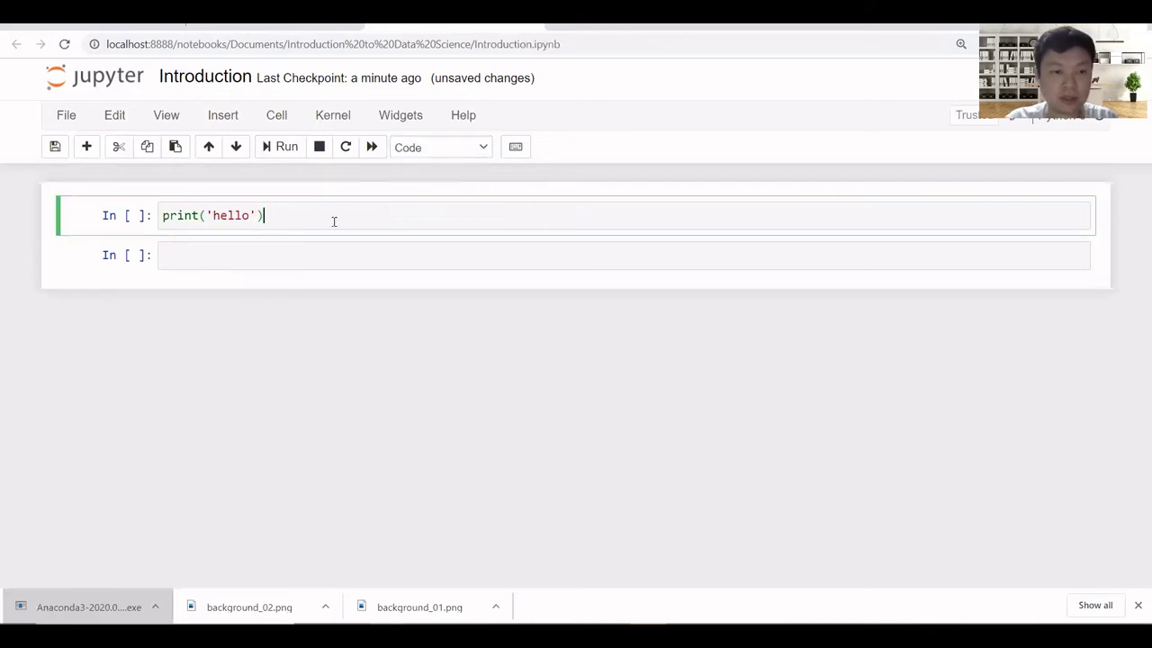
left_click(282, 148)
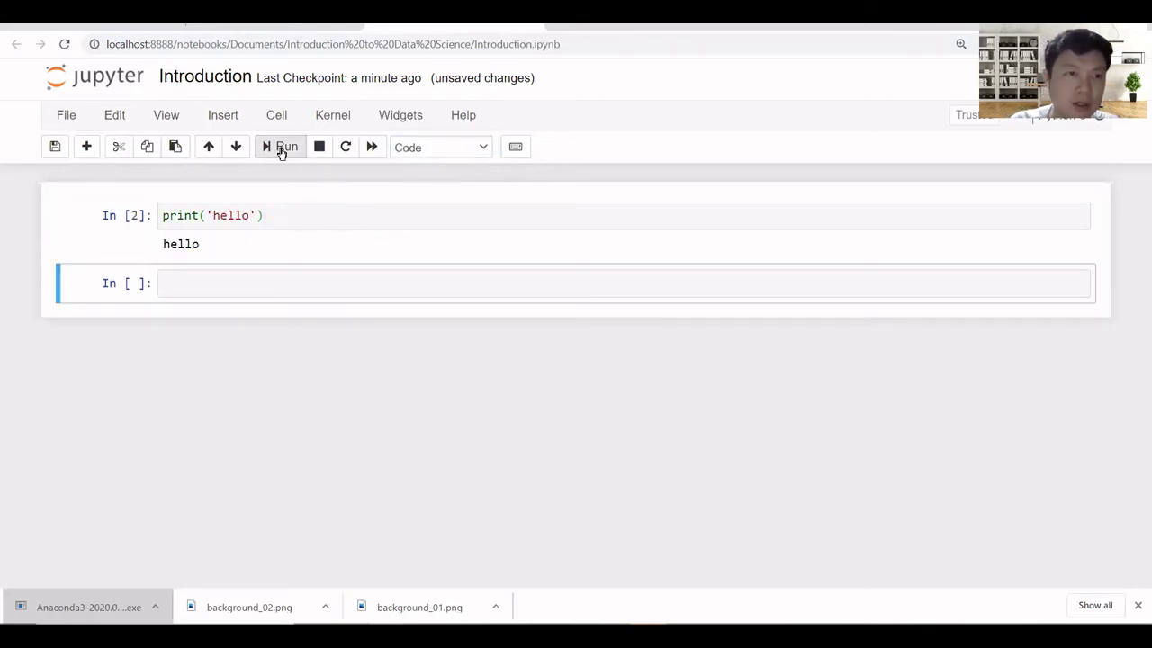
Change the type of the empty cell below the hello output to Markdown
left_click(464, 271)
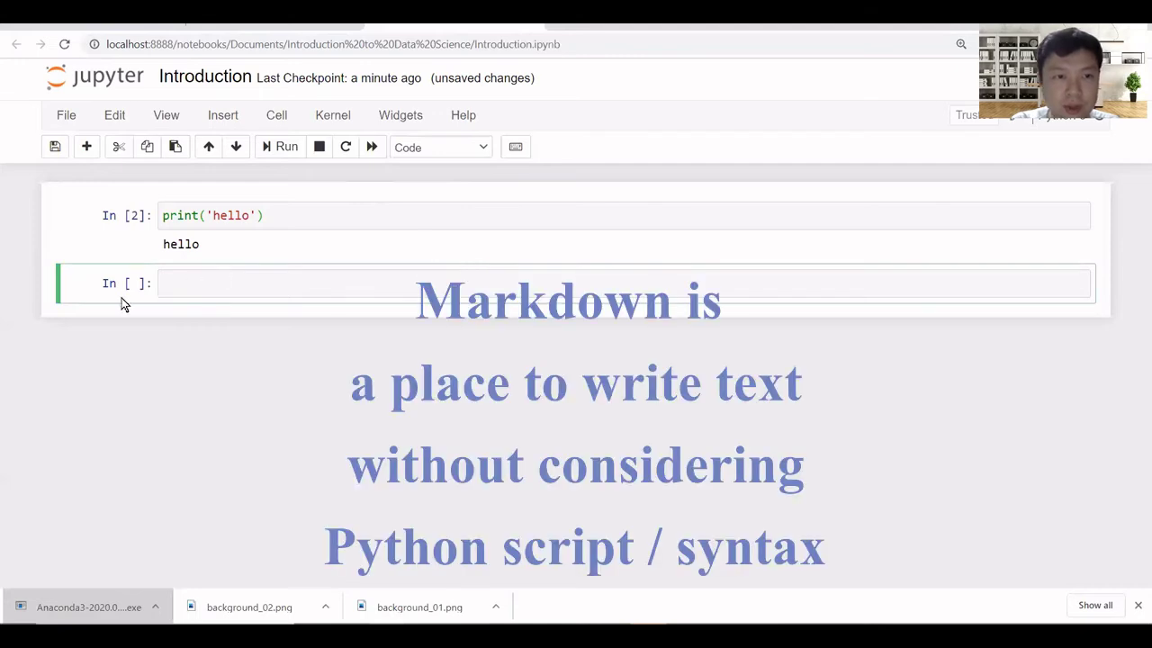
left_click(482, 148)
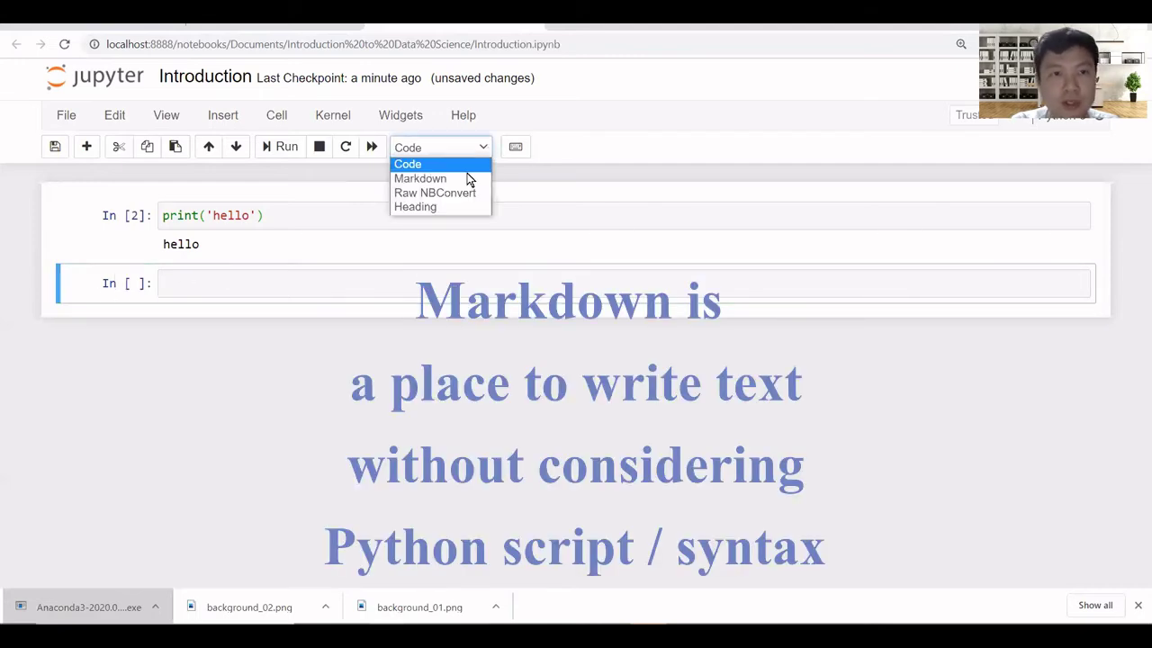
left_click(467, 180)
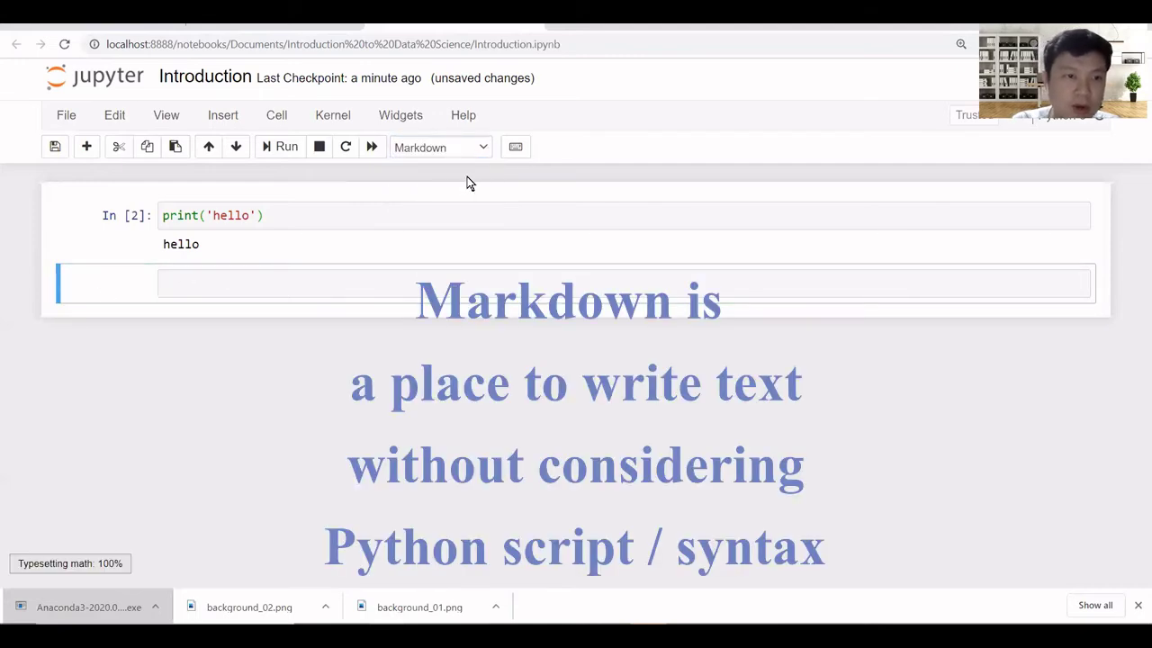
Write "It is my first time to learn Python." in the Markdown cell and run it
left_click(450, 278)
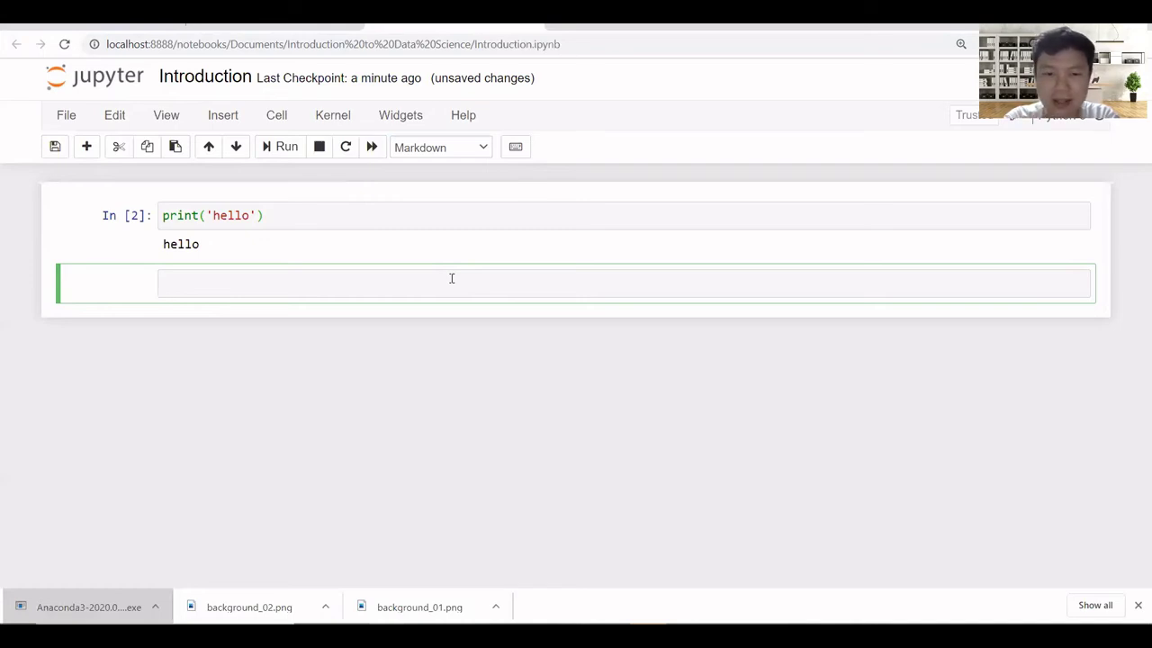
type("It is my")
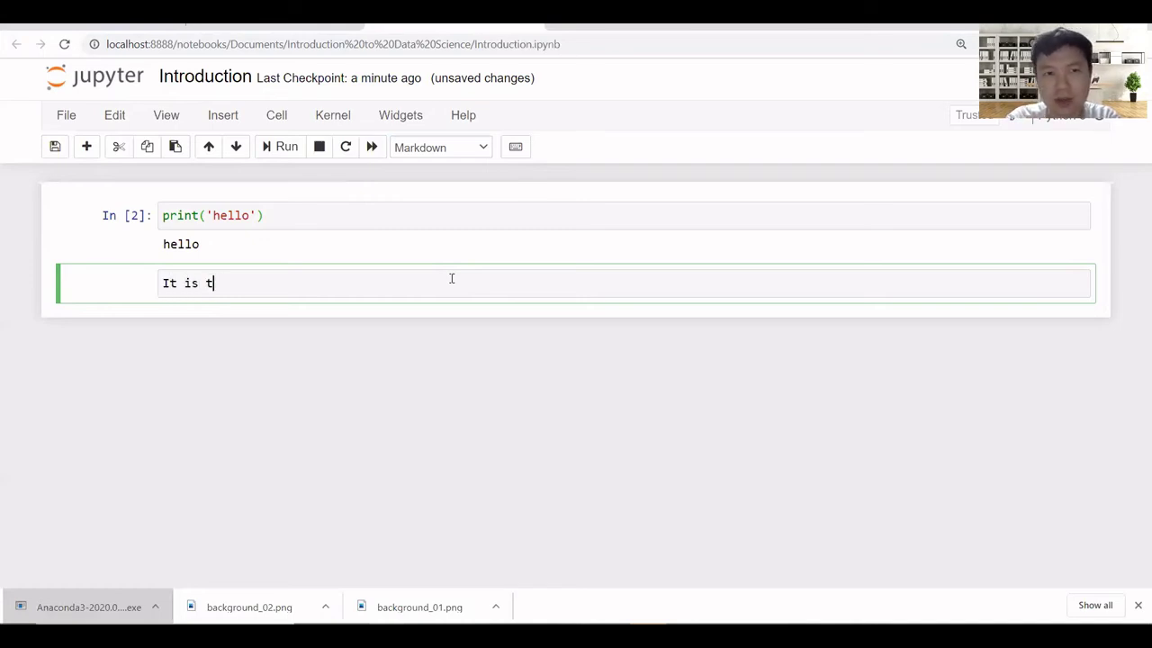
type(" first time")
key("BackSpace")
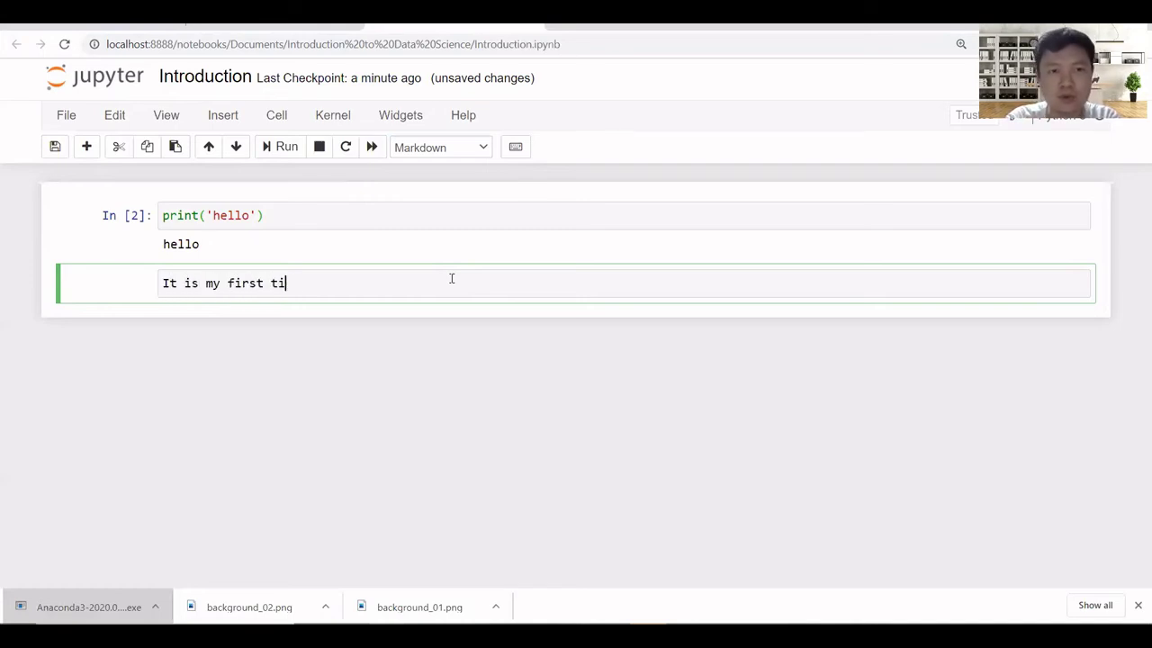
type("me to learn th")
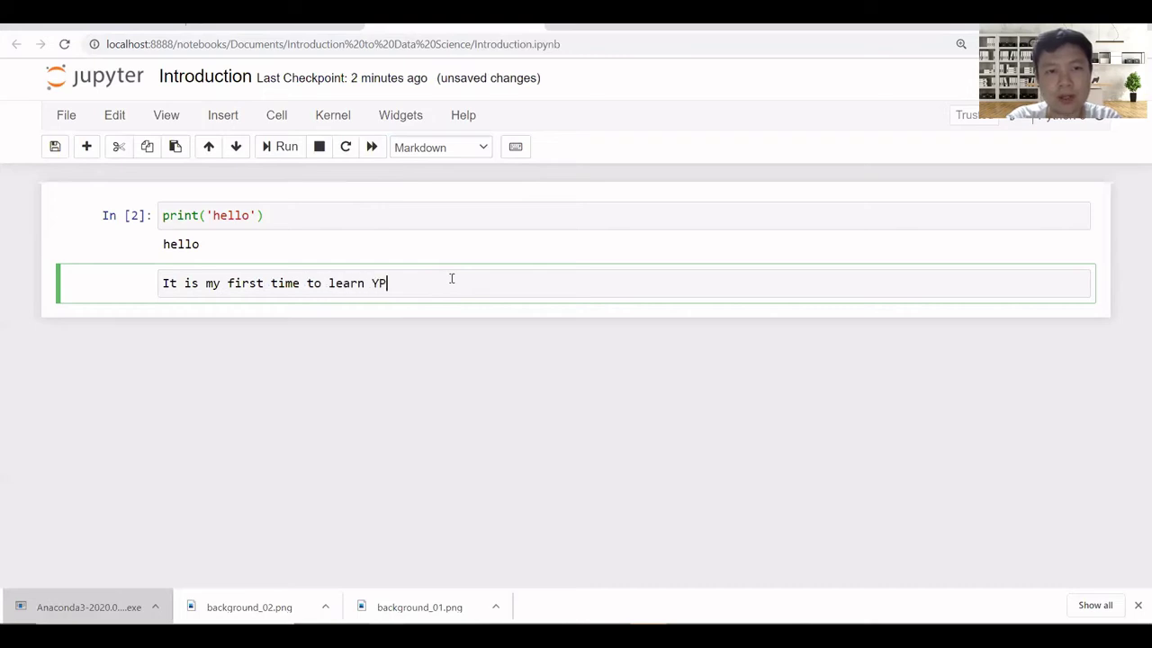
key("BackSpace")
key("BackSpace")
type("Python.")
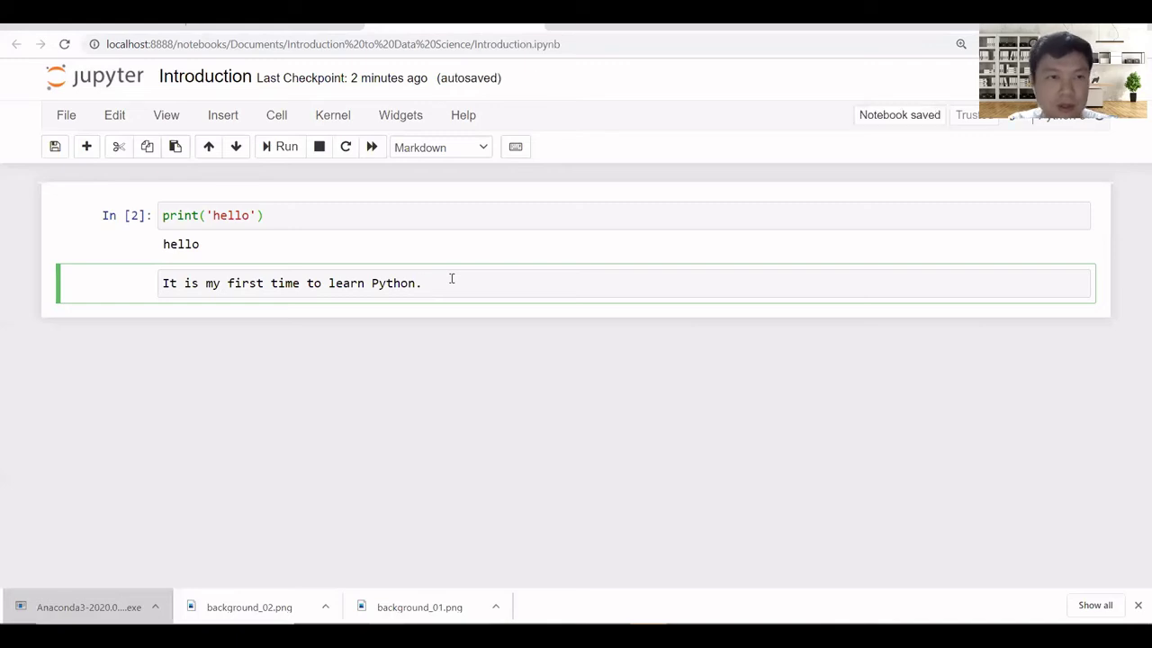
left_click(269, 149)
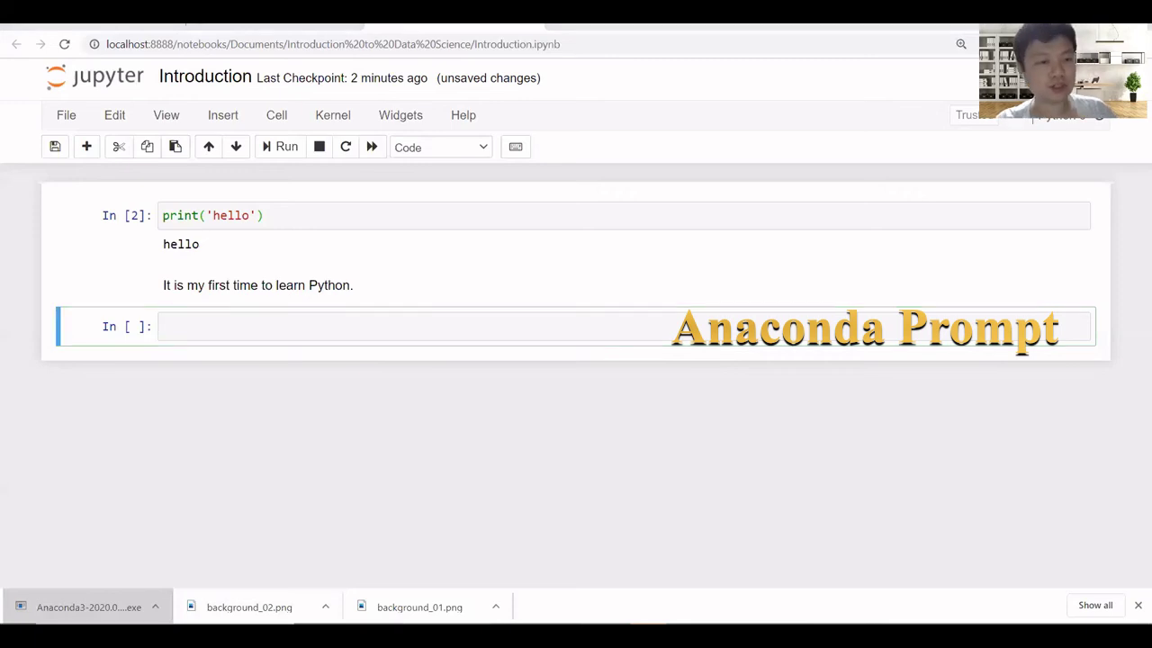
Find and open the Anaconda Prompt (Anaconda3) app, and move its window closer to the middle of the screen
key("super+s")
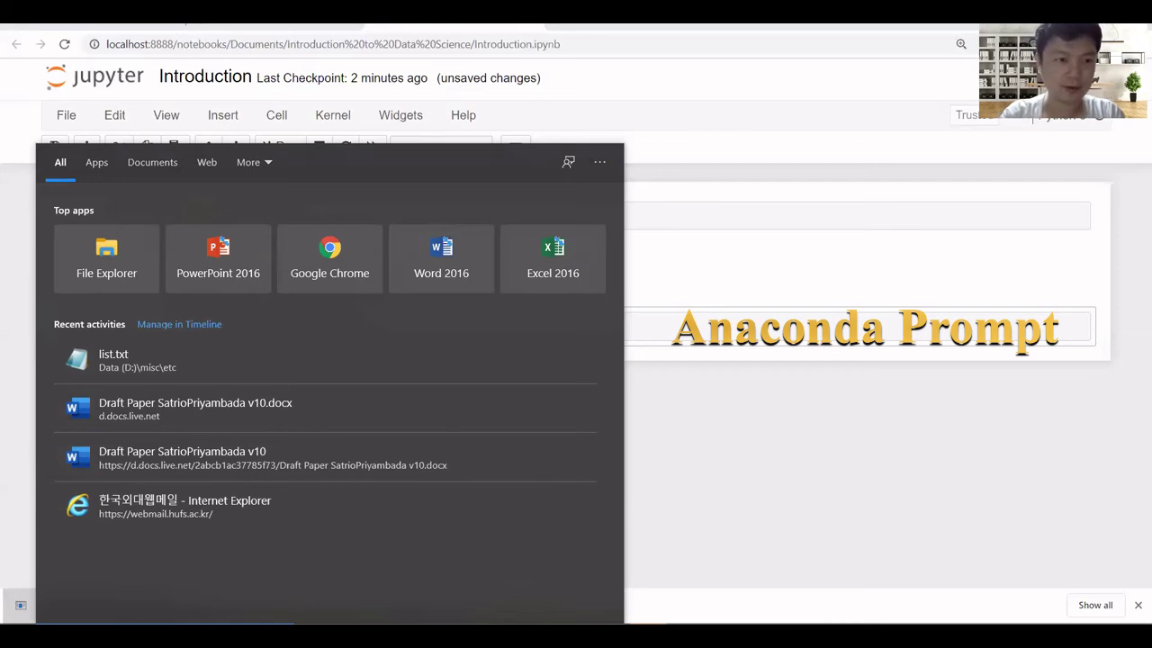
type("anaconda")
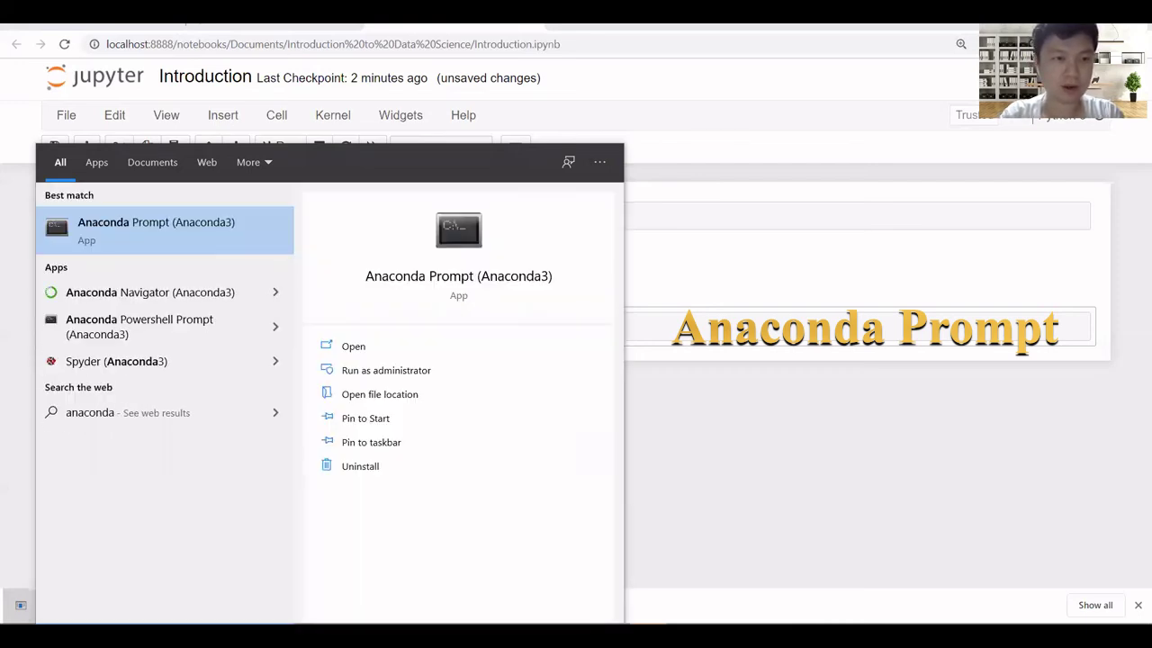
type(" prompt")
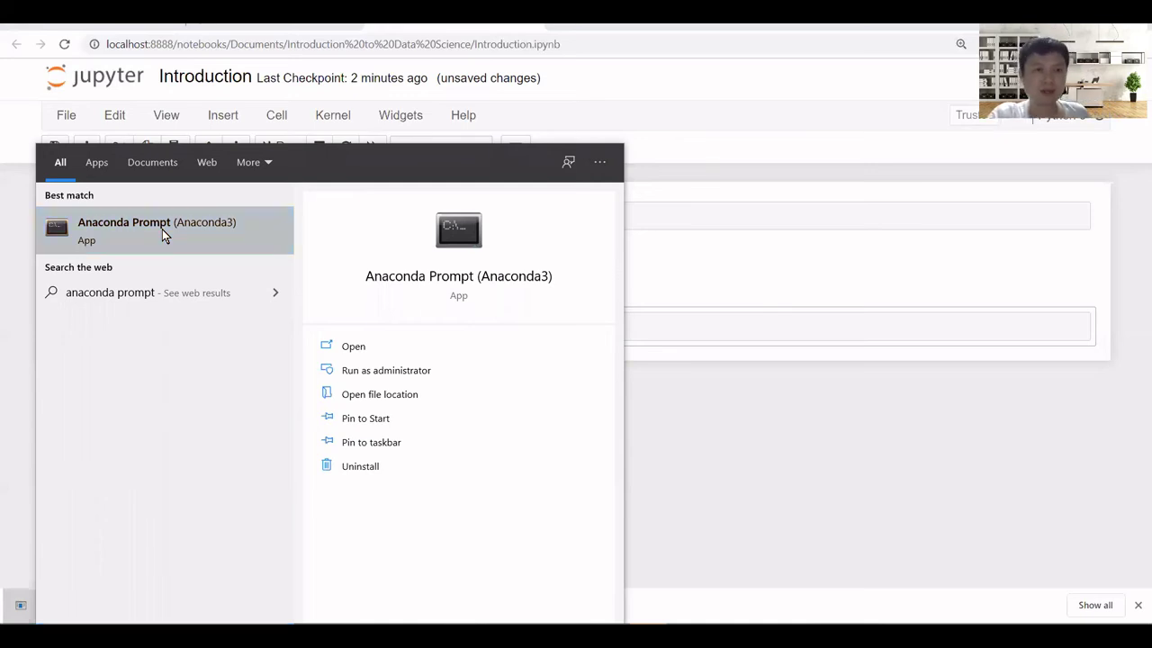
left_click(162, 229)
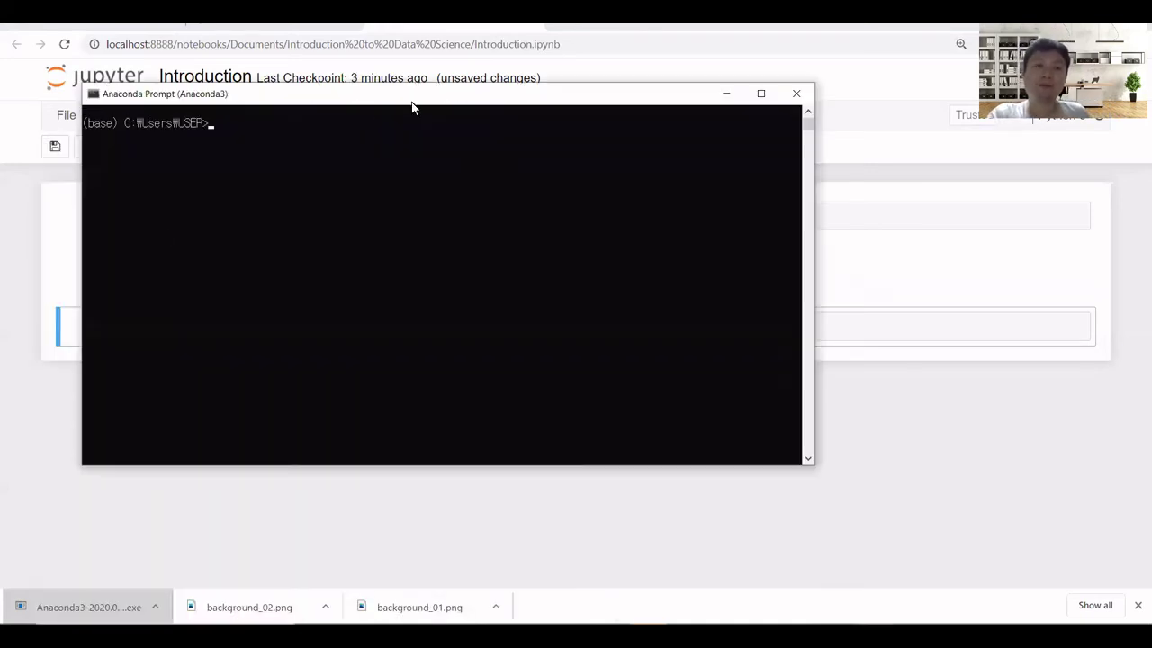
left_click_drag(424, 97, 518, 155)
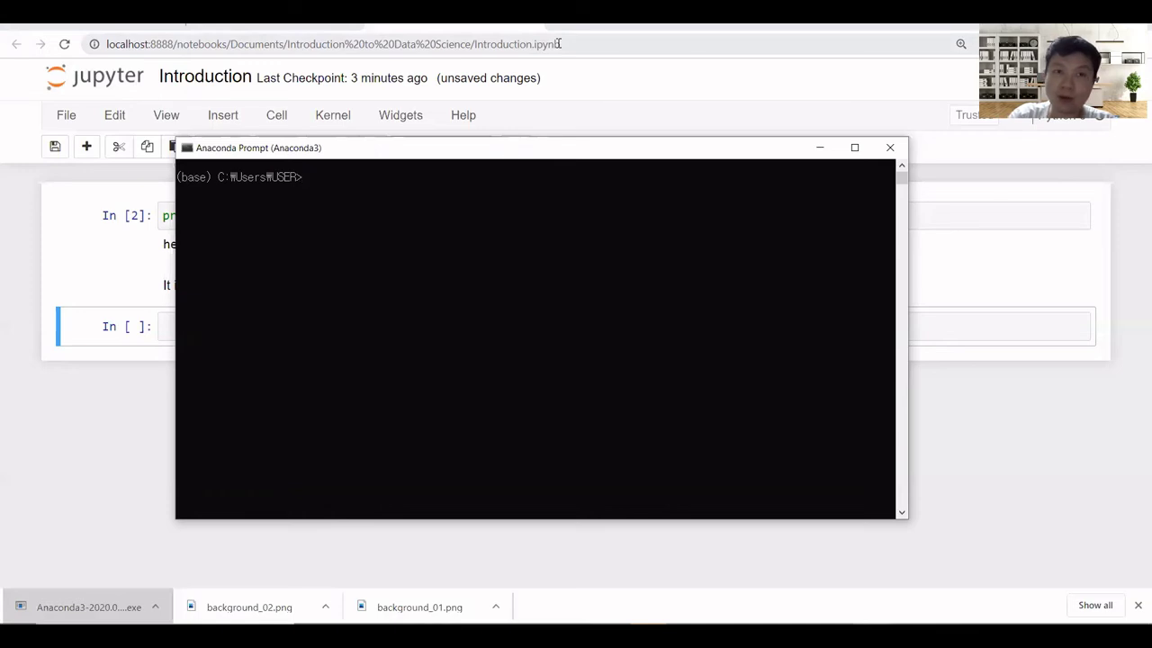
Switch to the File Explorer window showing Documents and browse from Local Disk (C:) through Users into the USER folder
left_click_drag(231, 43, 280, 45)
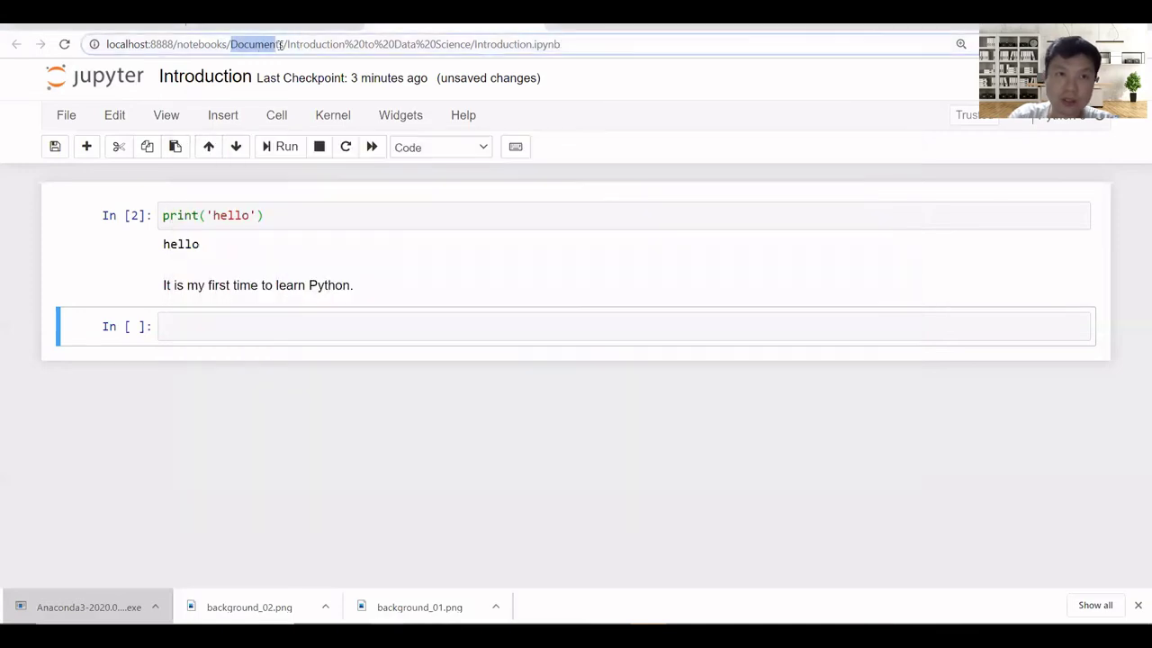
left_click(535, 635)
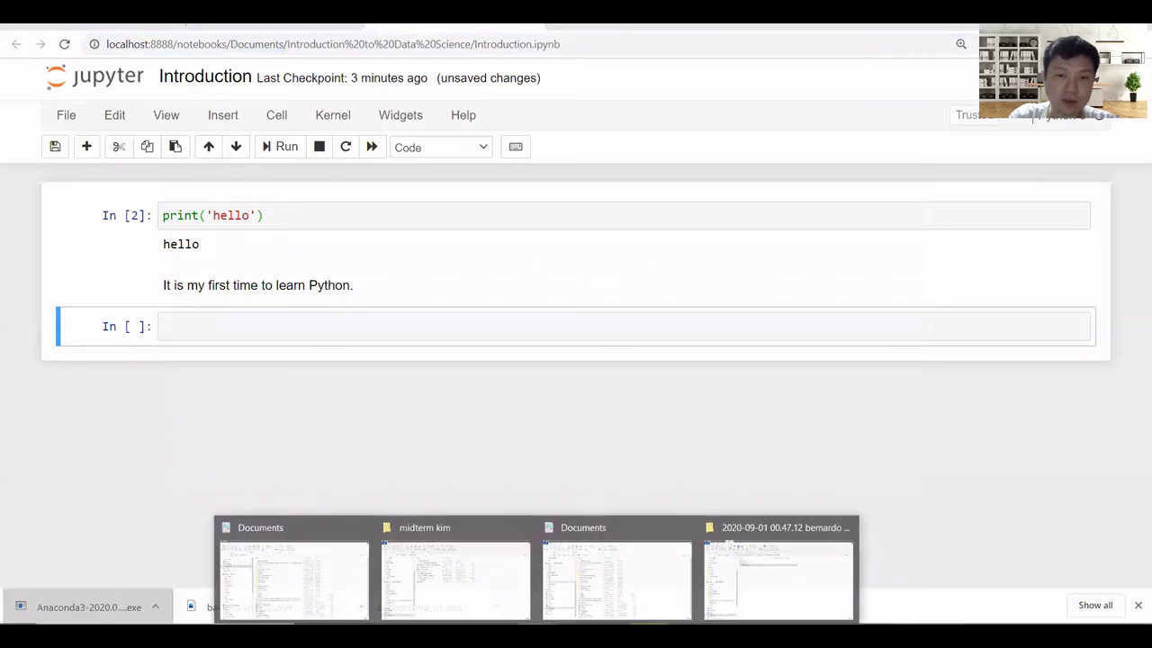
left_click(660, 571)
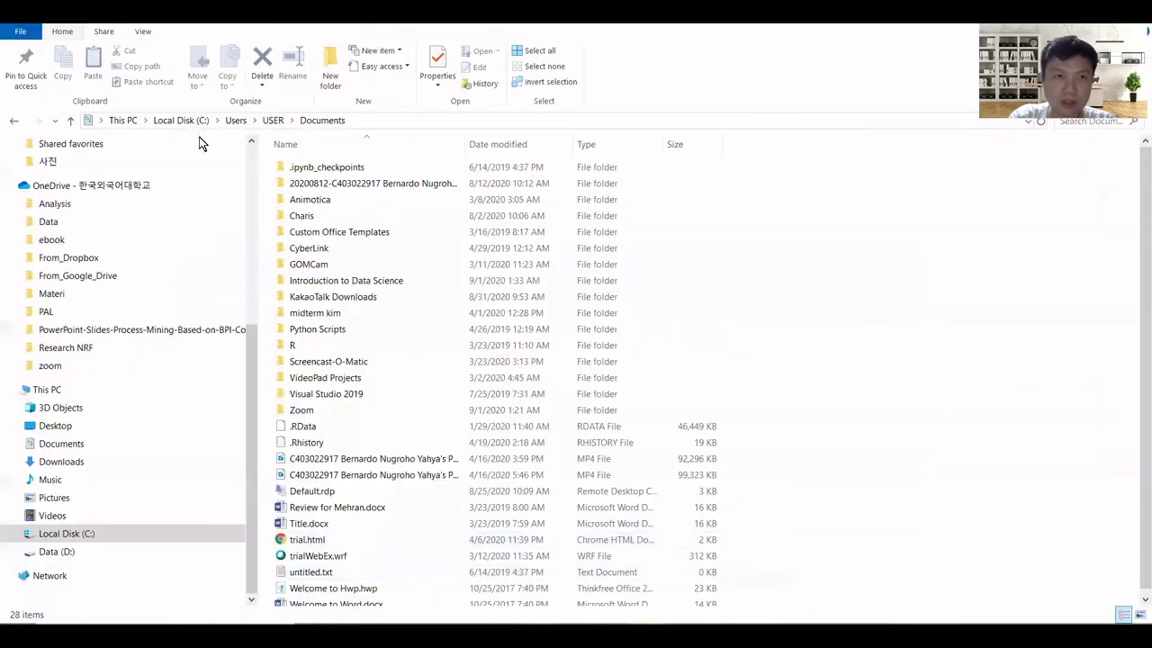
left_click(92, 536)
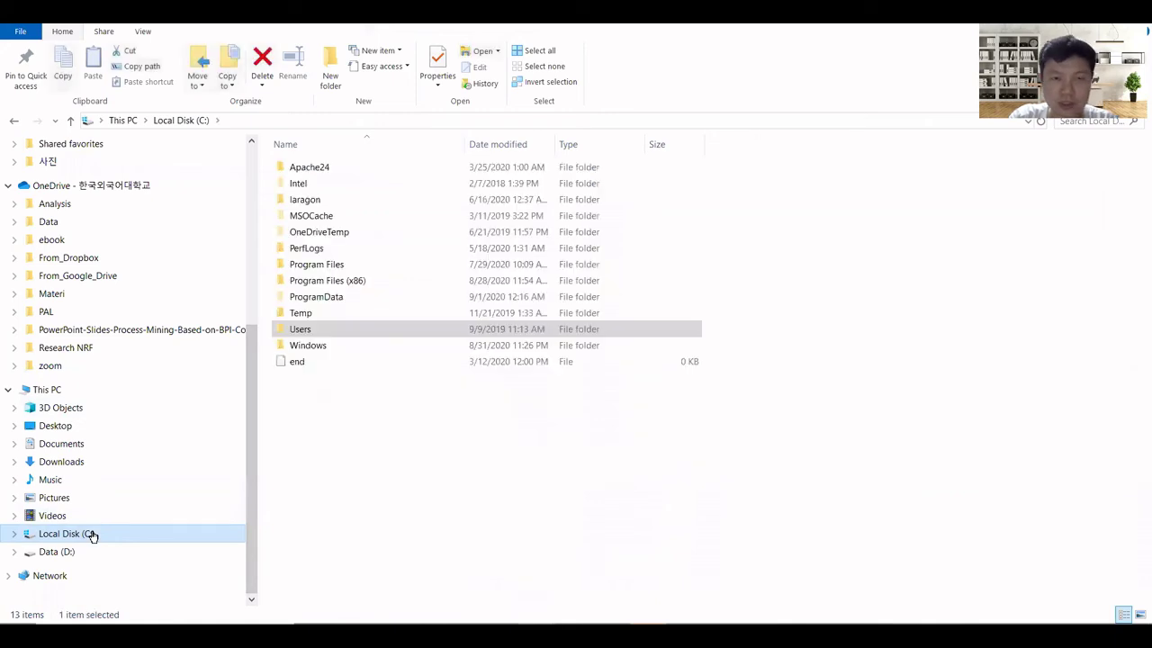
left_click(298, 333)
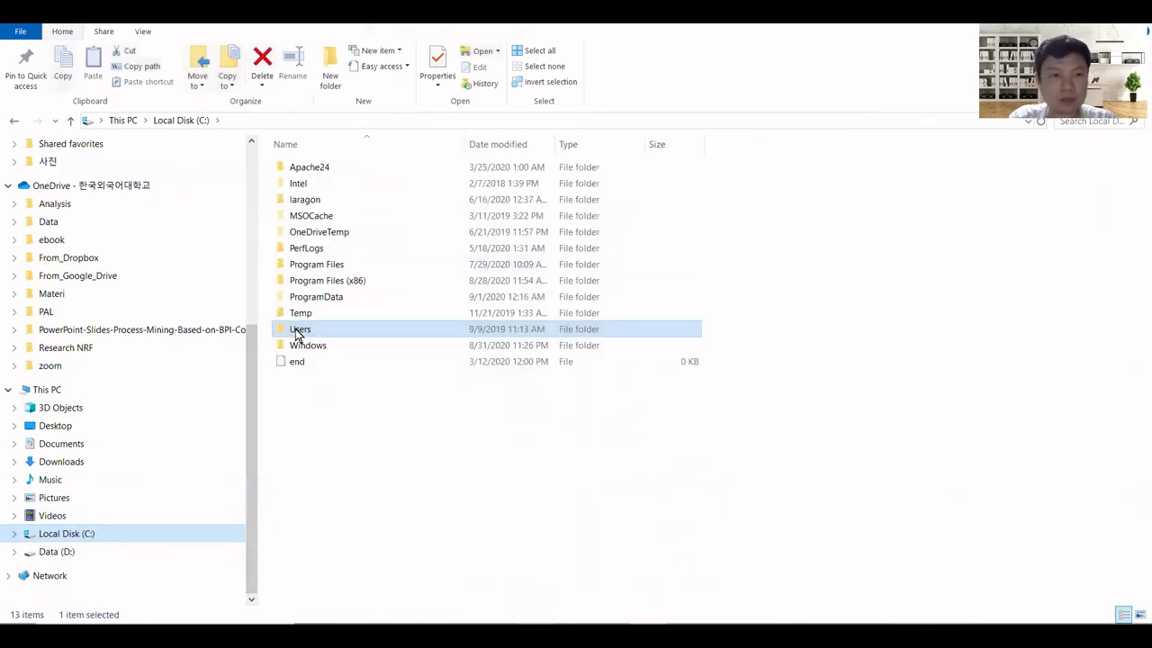
double_click(298, 332)
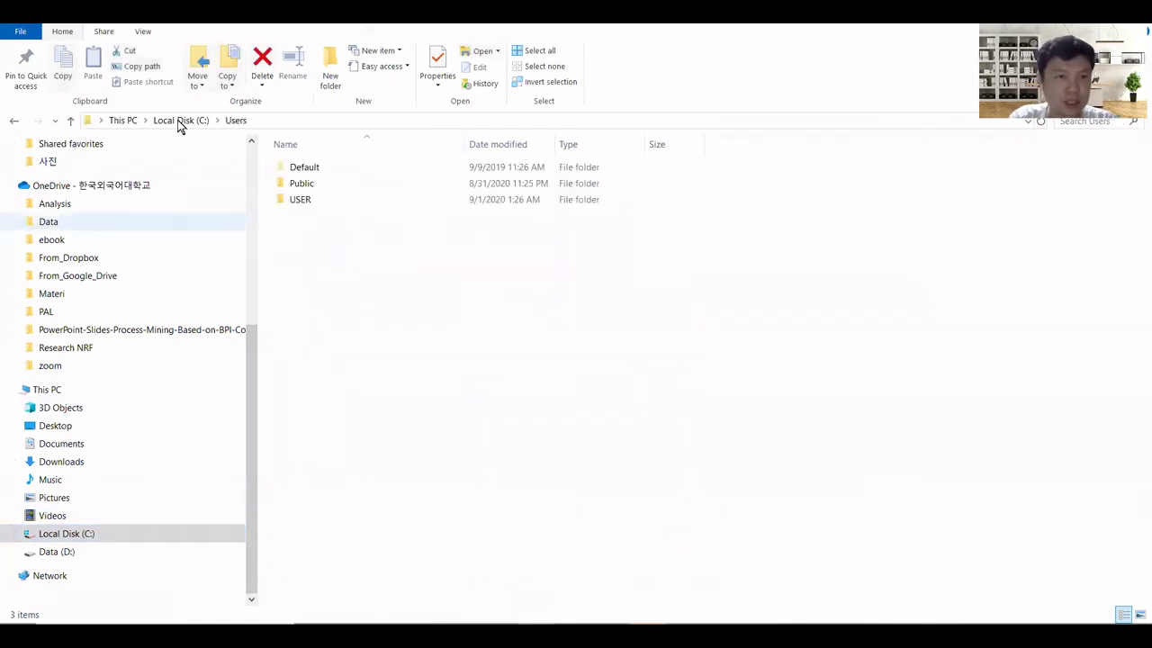
left_click(323, 209)
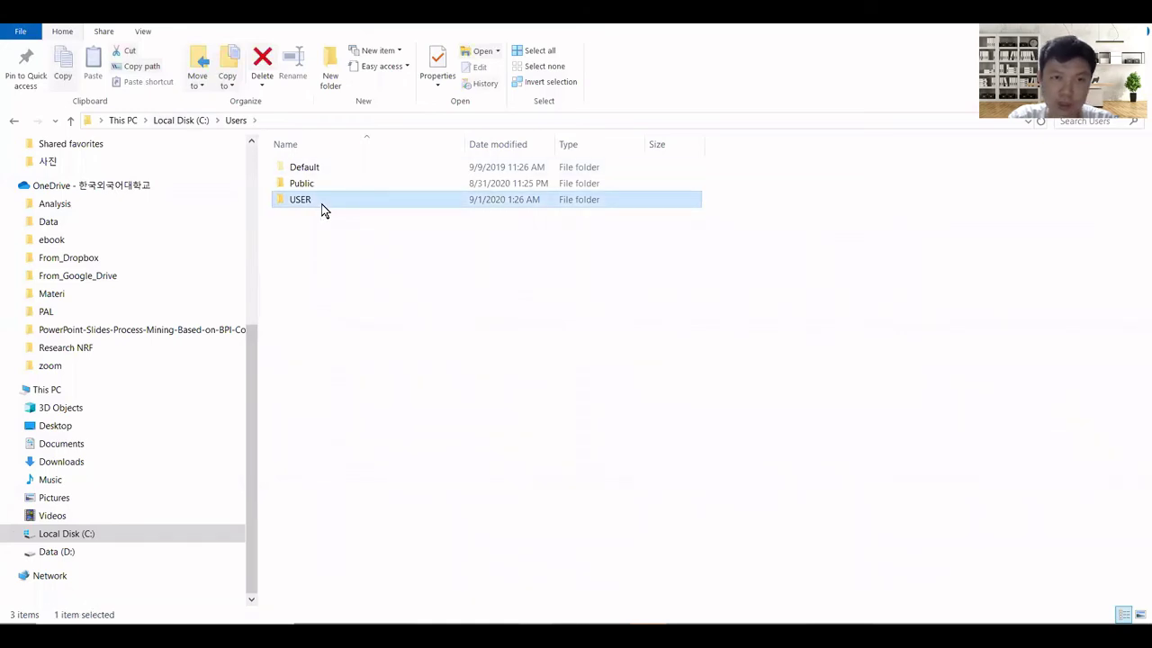
double_click(323, 209)
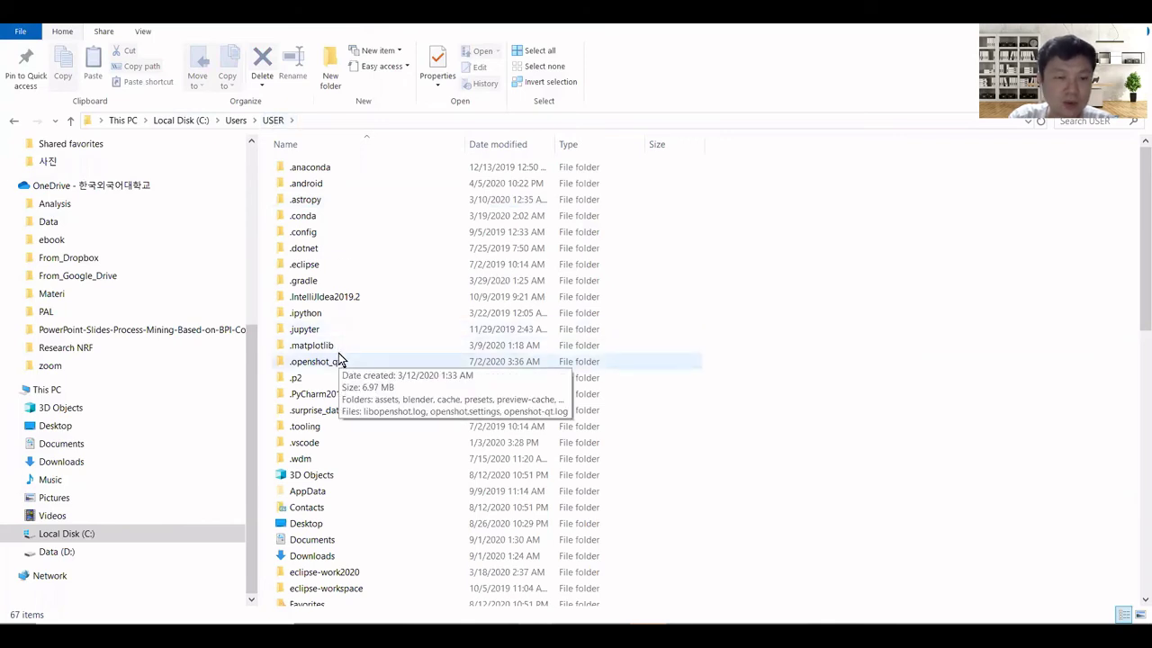
Open the Introduction to Data Science folder inside Documents, where Introduction.ipynb is stored
scroll(339, 358, "down", 3)
scroll(339, 359, "down", 3)
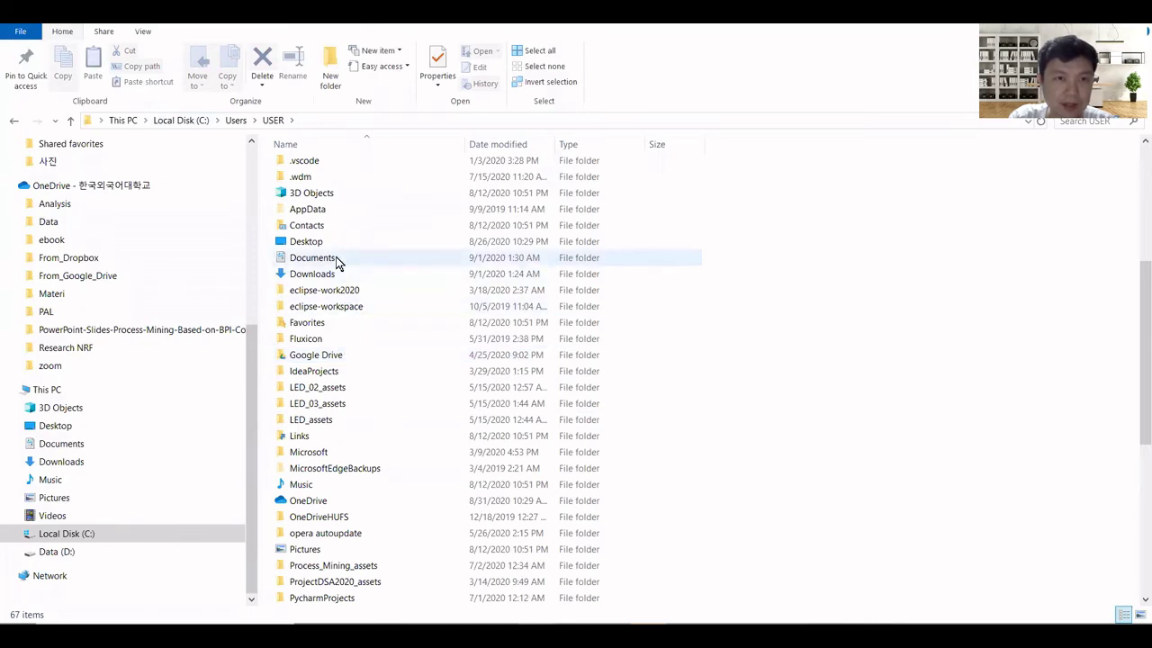
left_click(336, 259)
double_click(336, 259)
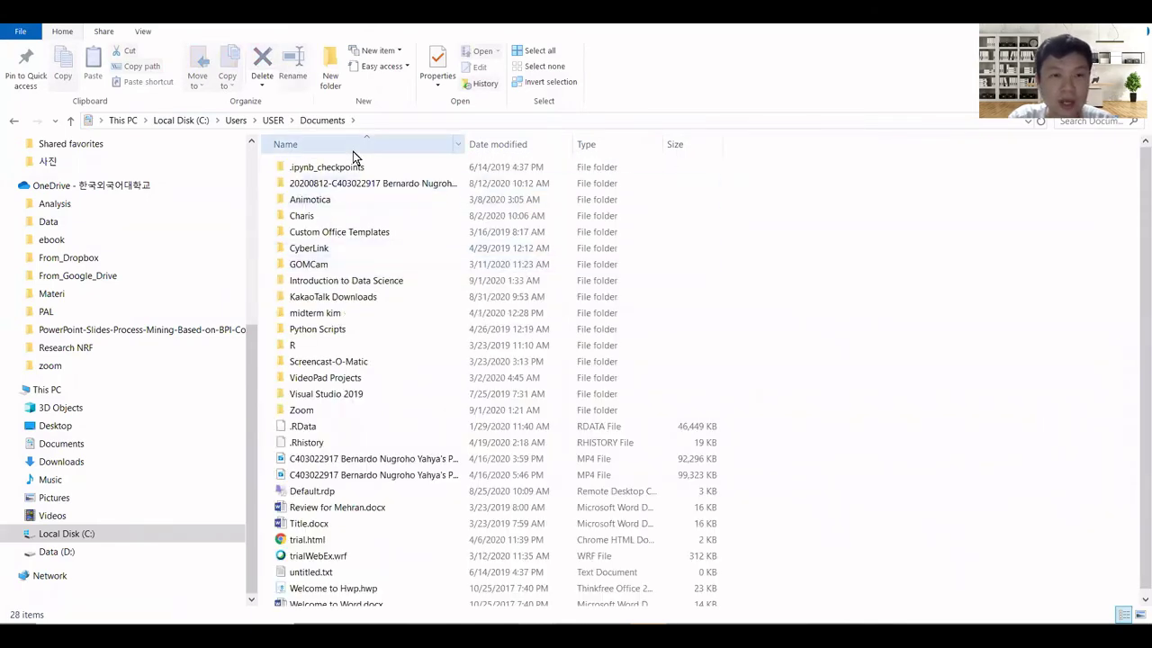
left_click(389, 283)
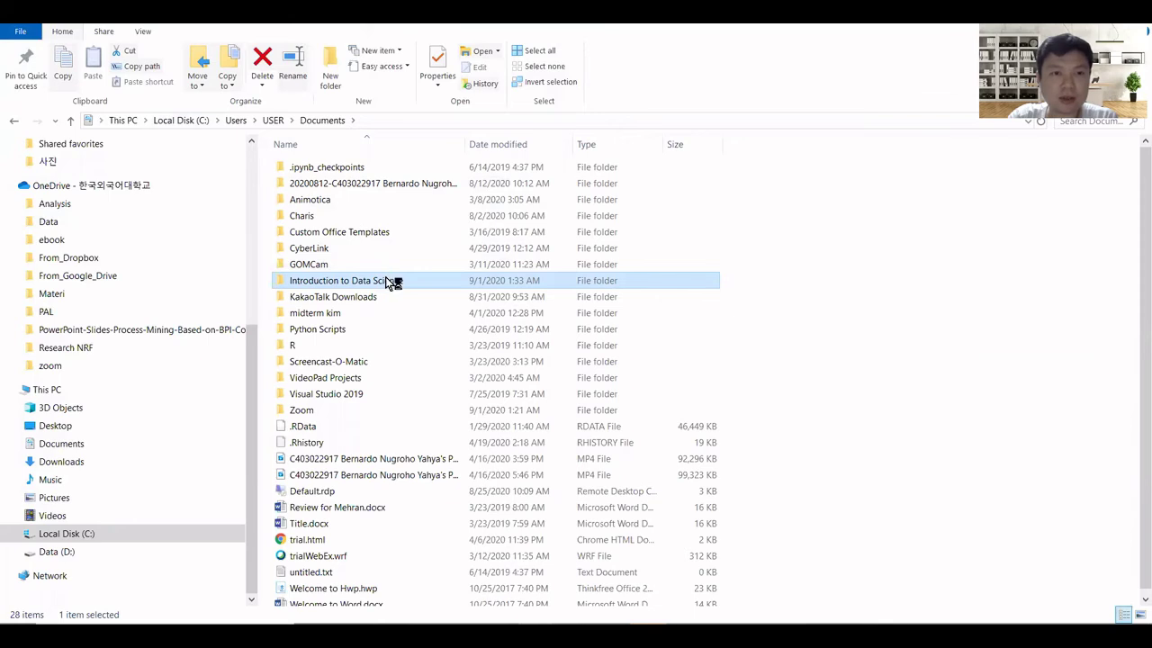
double_click(389, 281)
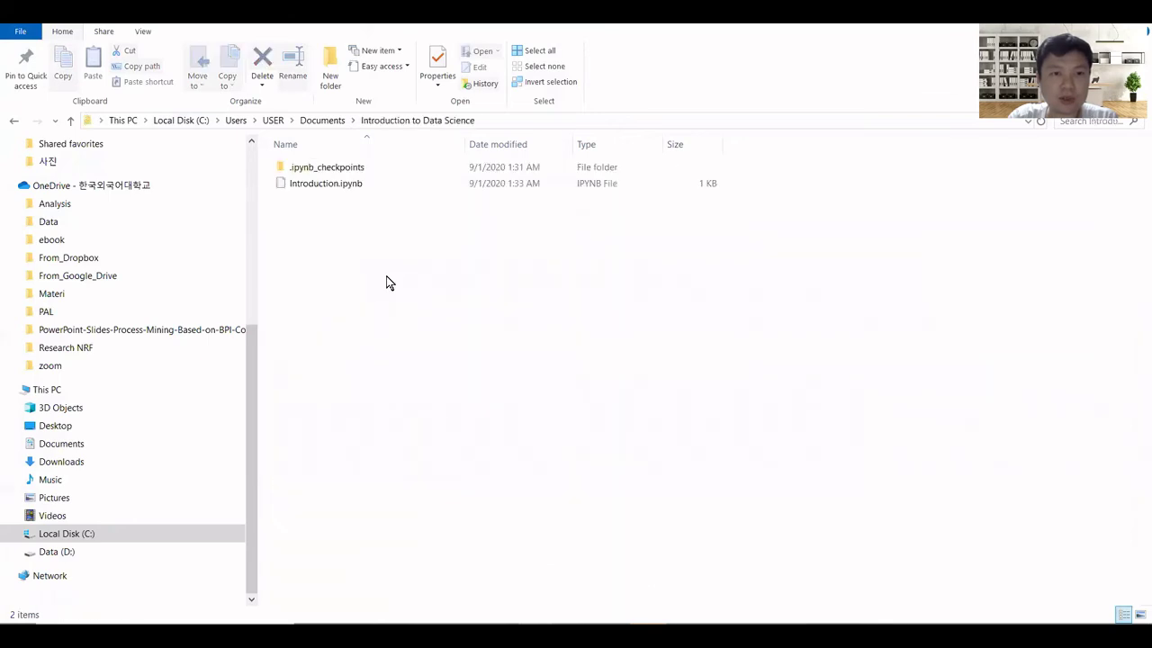
double_click(340, 186)
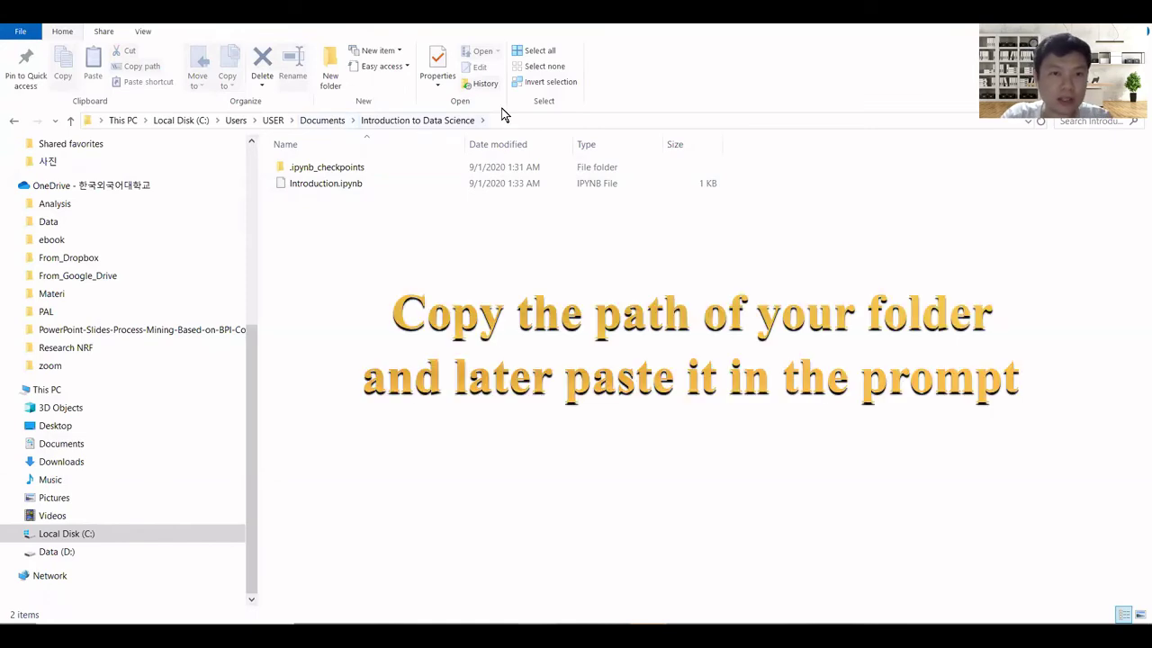
Copy the full path of the Introduction to Data Science folder
left_click(518, 120)
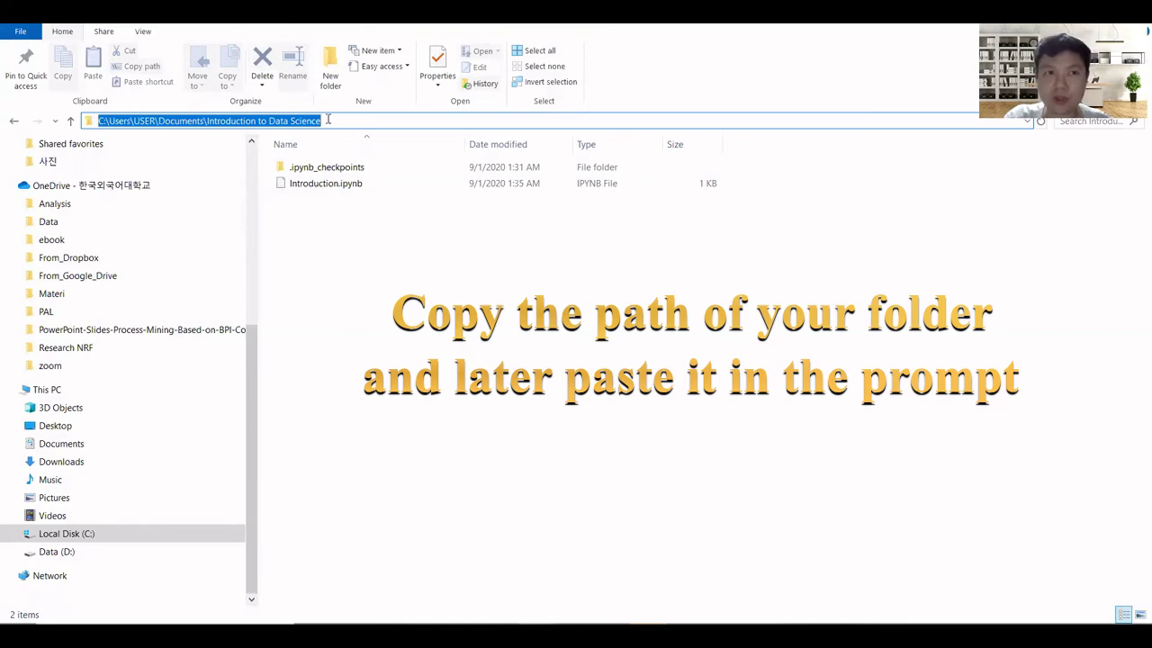
left_click_drag(328, 119, 66, 132)
key("ctrl+c")
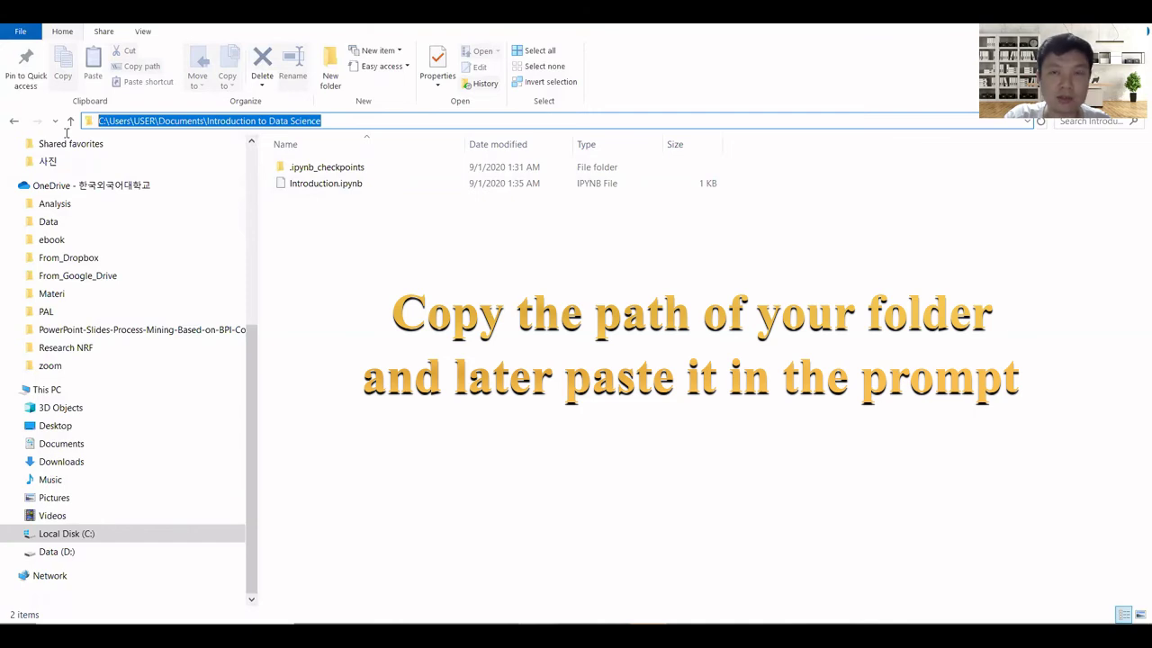
right_click(220, 121)
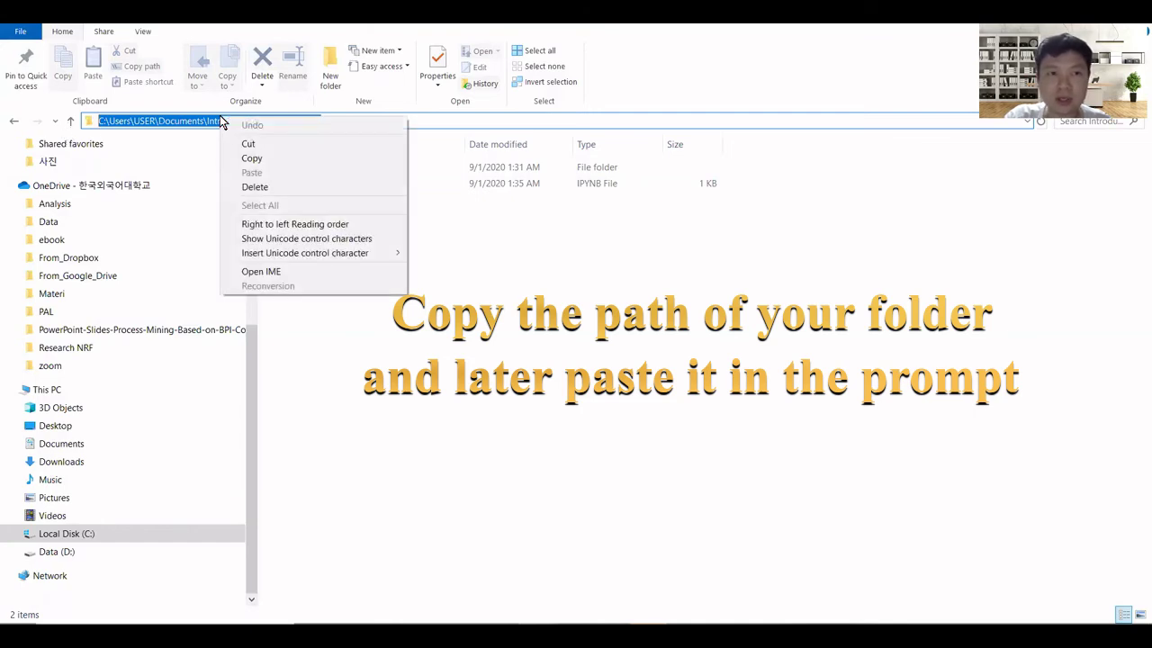
left_click(258, 159)
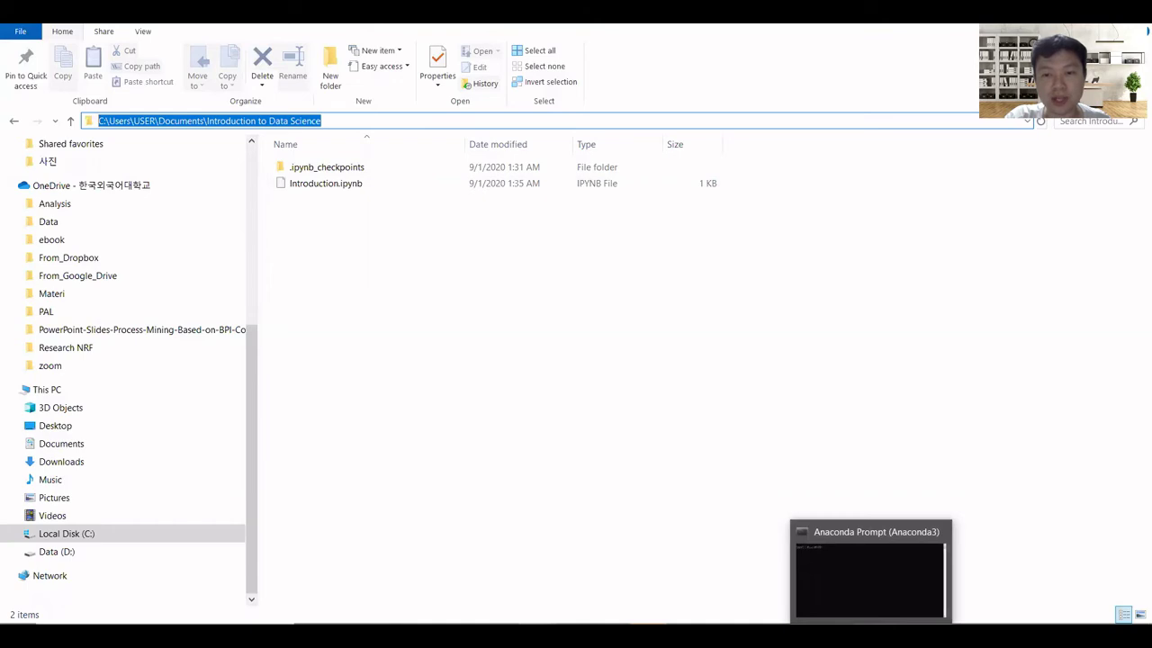
Switch to the Anaconda Prompt and change the directory to C:\Users\USER\Documents\Introduction to Data Science with cd and the copied path
left_click(870, 635)
left_click(452, 229)
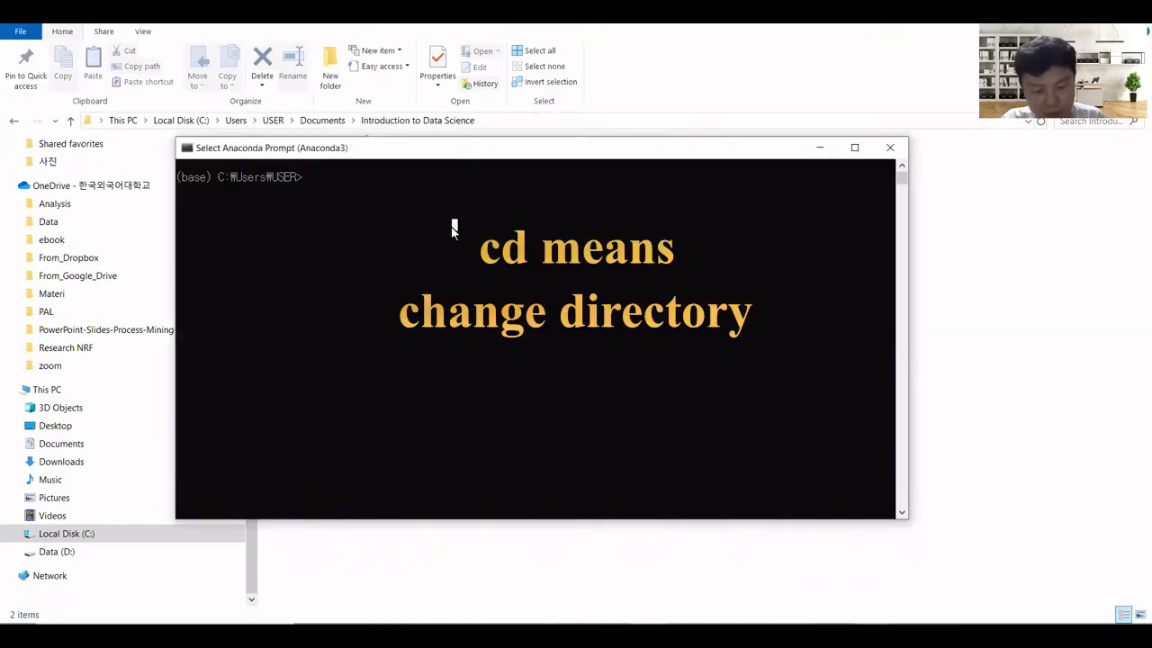
type("cd")
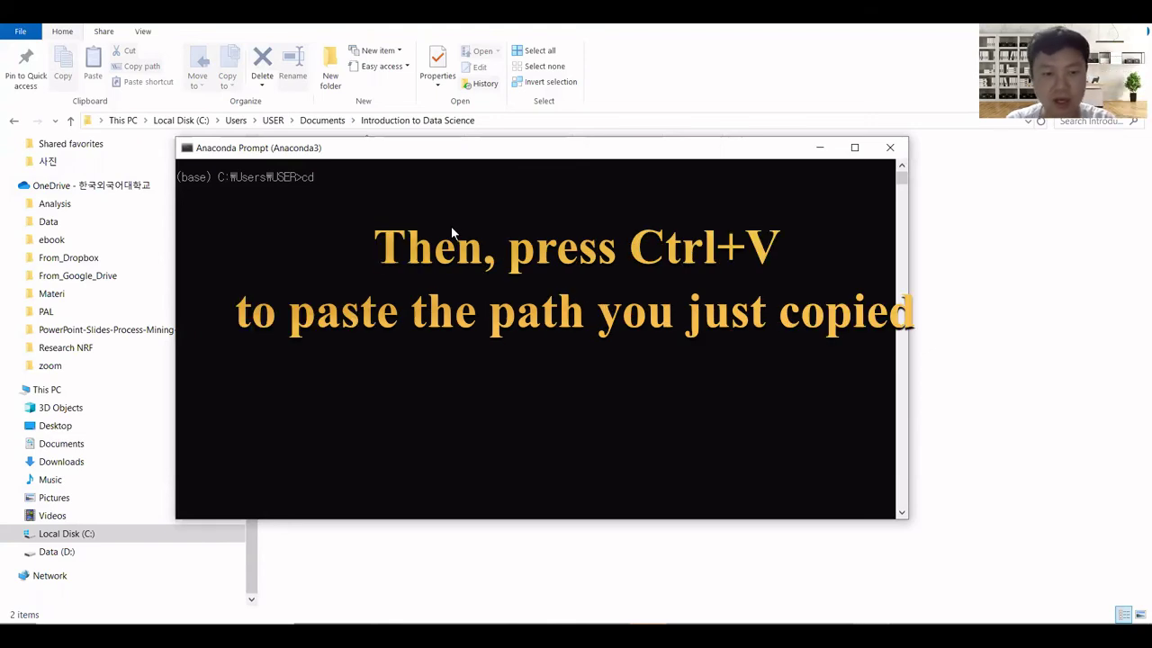
key("ctrl+v")
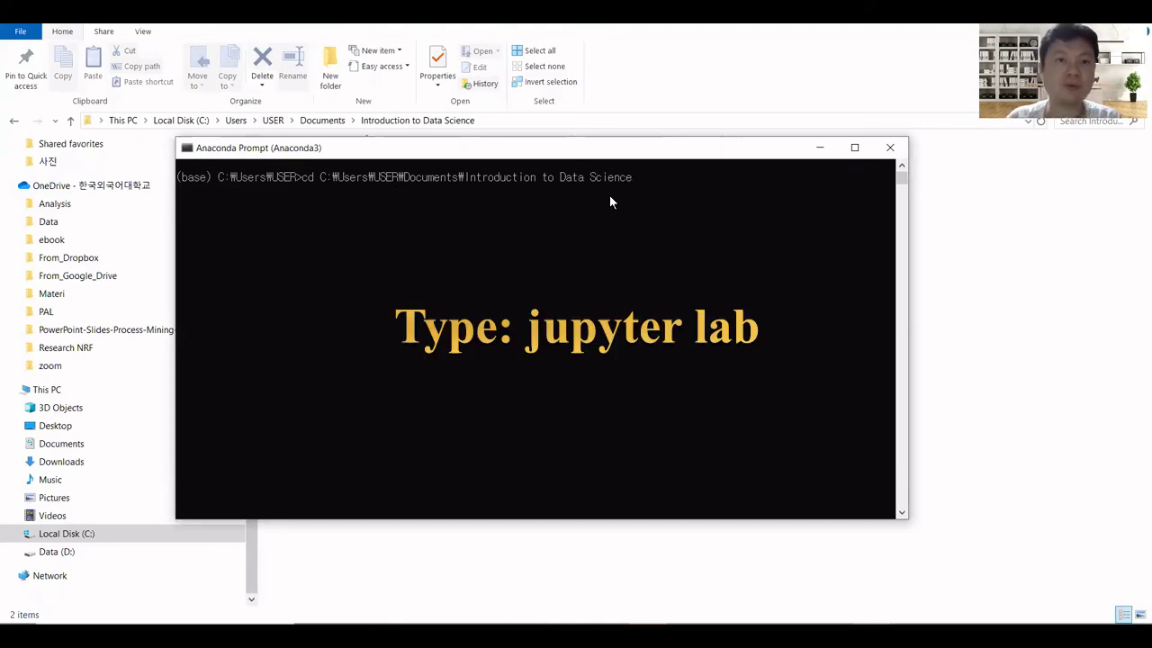
key("Return")
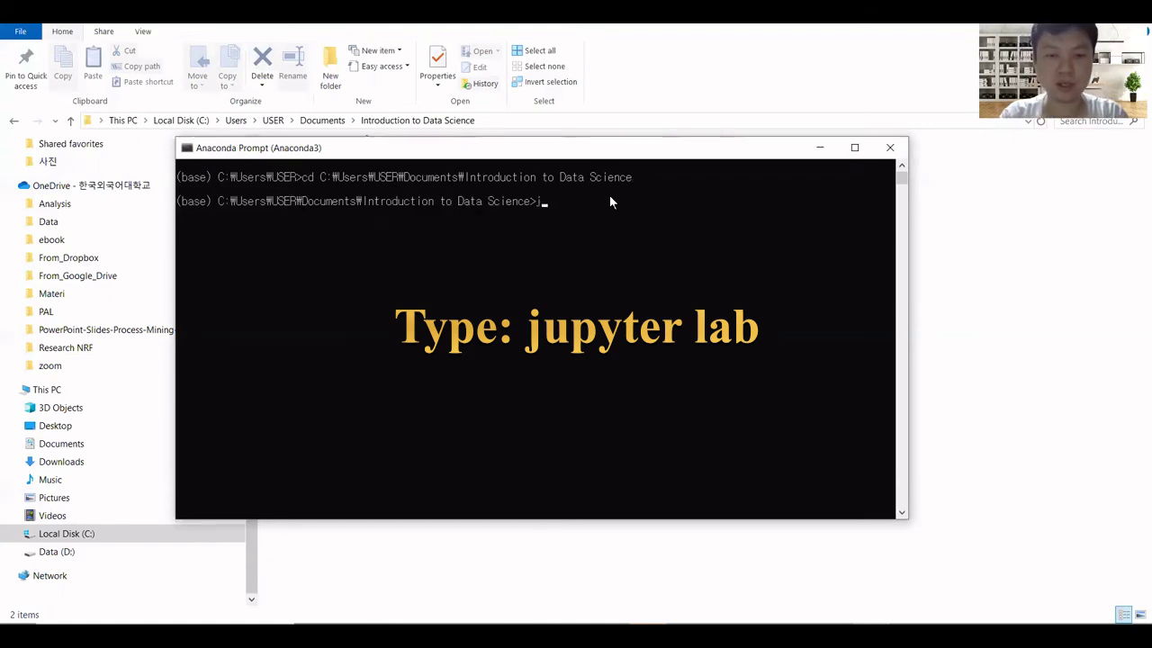
Launch JupyterLab with the command jupyter lab and open the Introduction.ipynb notebook from its file list
type("jupyter lab")
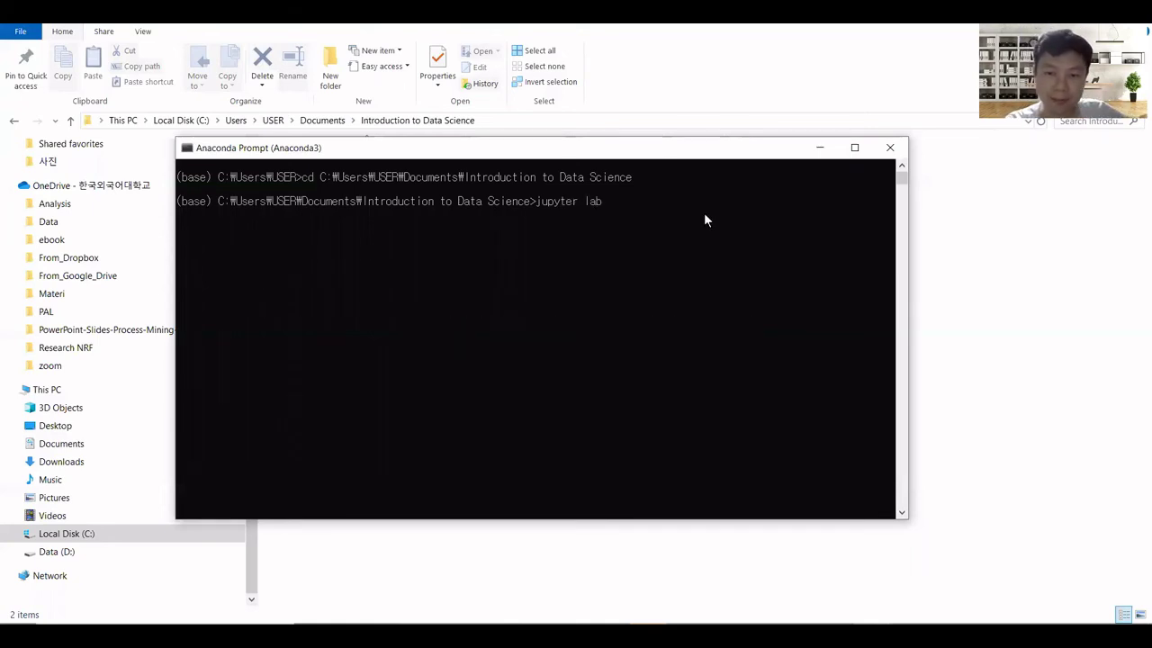
key("Return")
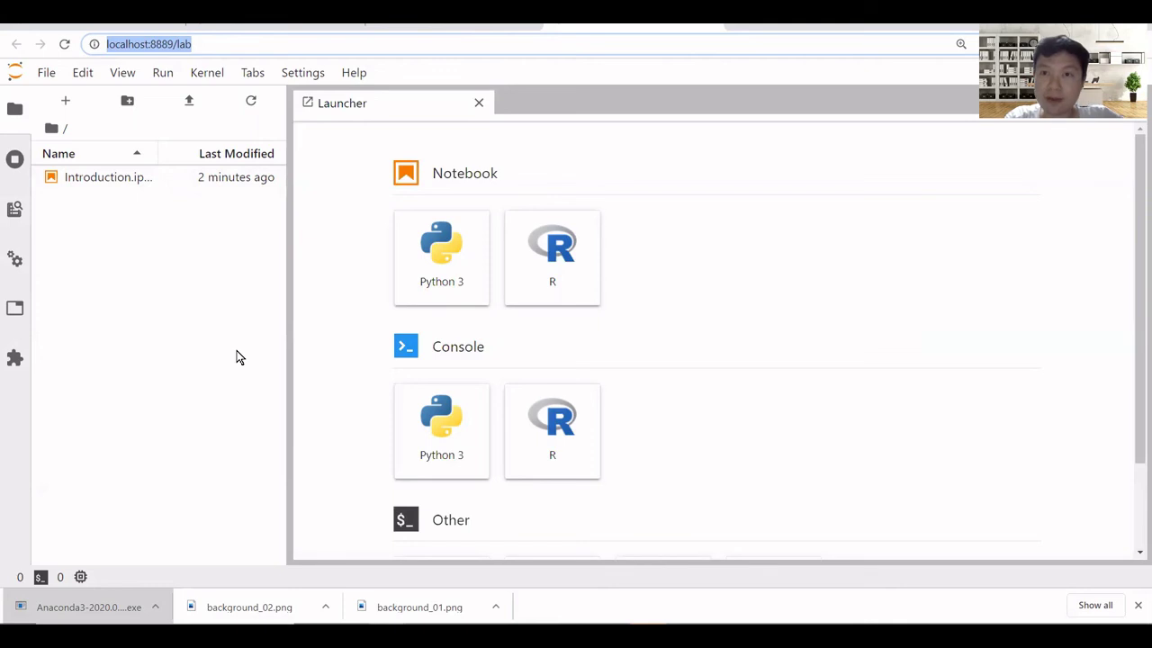
left_click(93, 177)
double_click(91, 176)
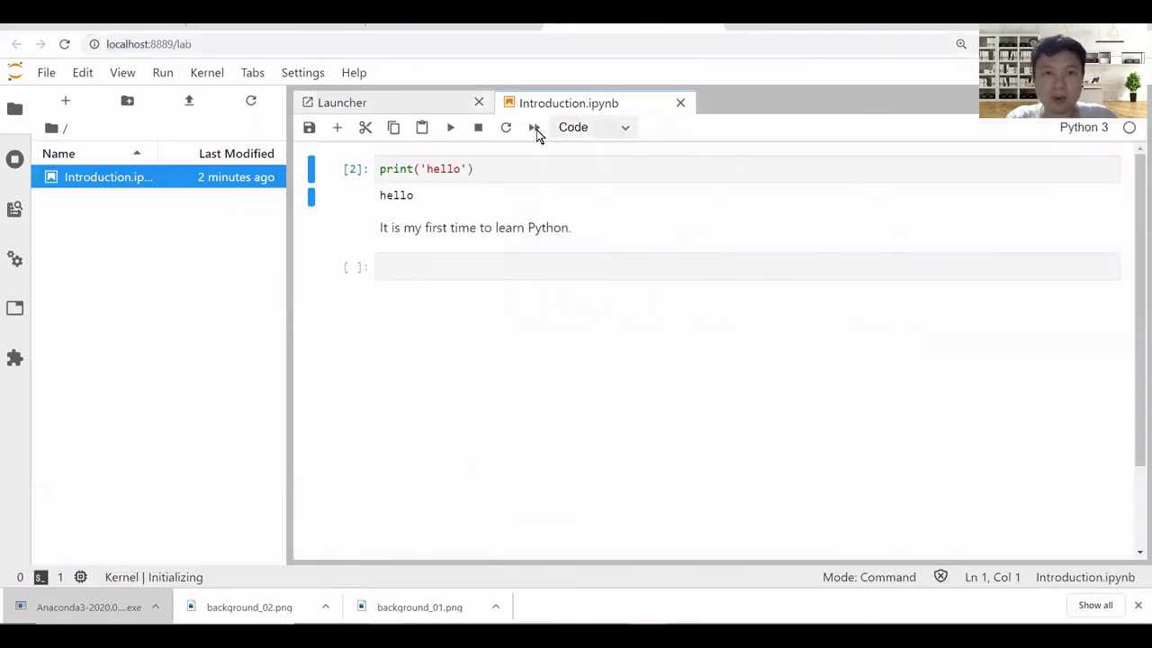
Examine the print('hello') code cell and the Markdown sentence in the opened notebook
left_click(504, 168)
left_click_drag(413, 173, 360, 172)
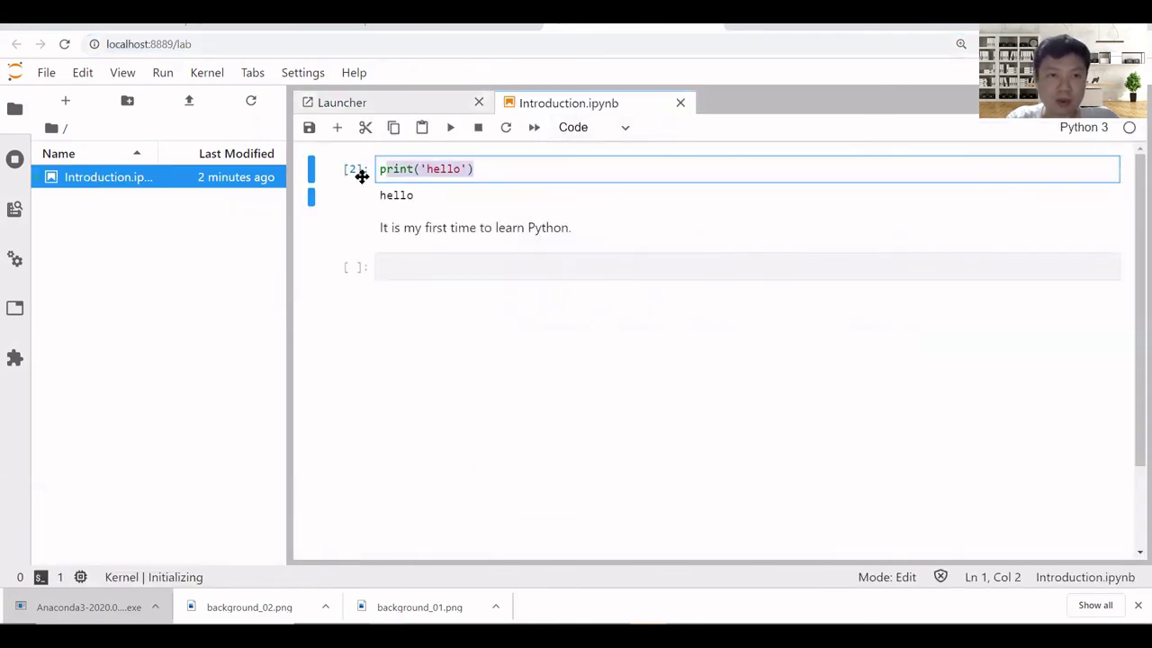
left_click_drag(380, 232, 580, 232)
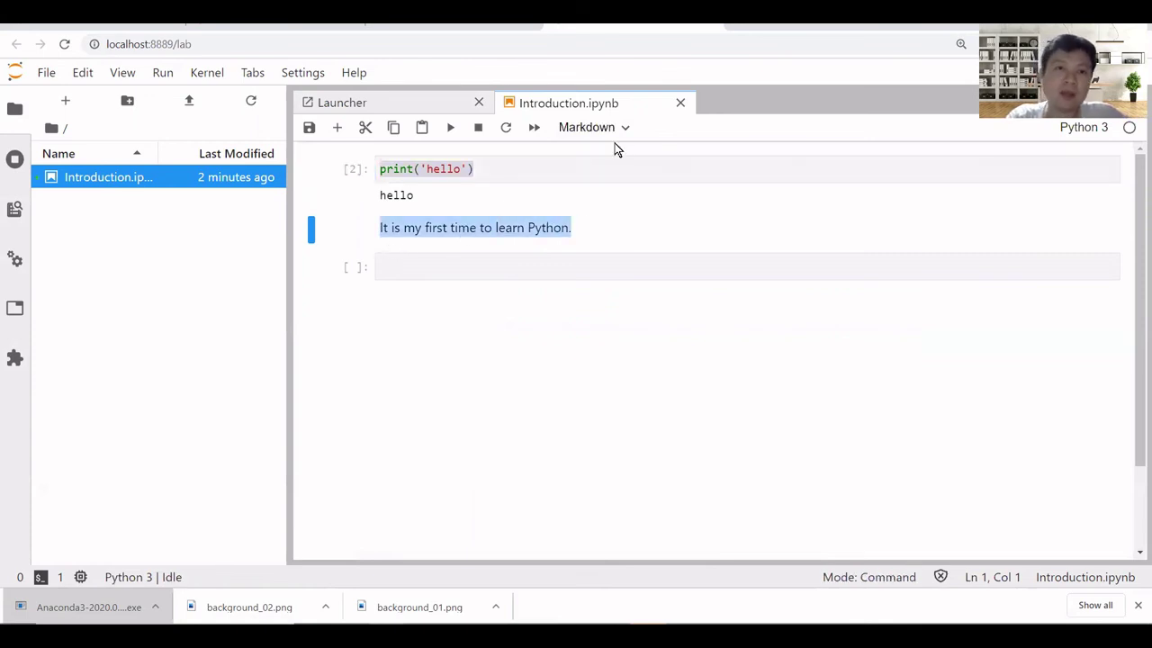
left_click(184, 263)
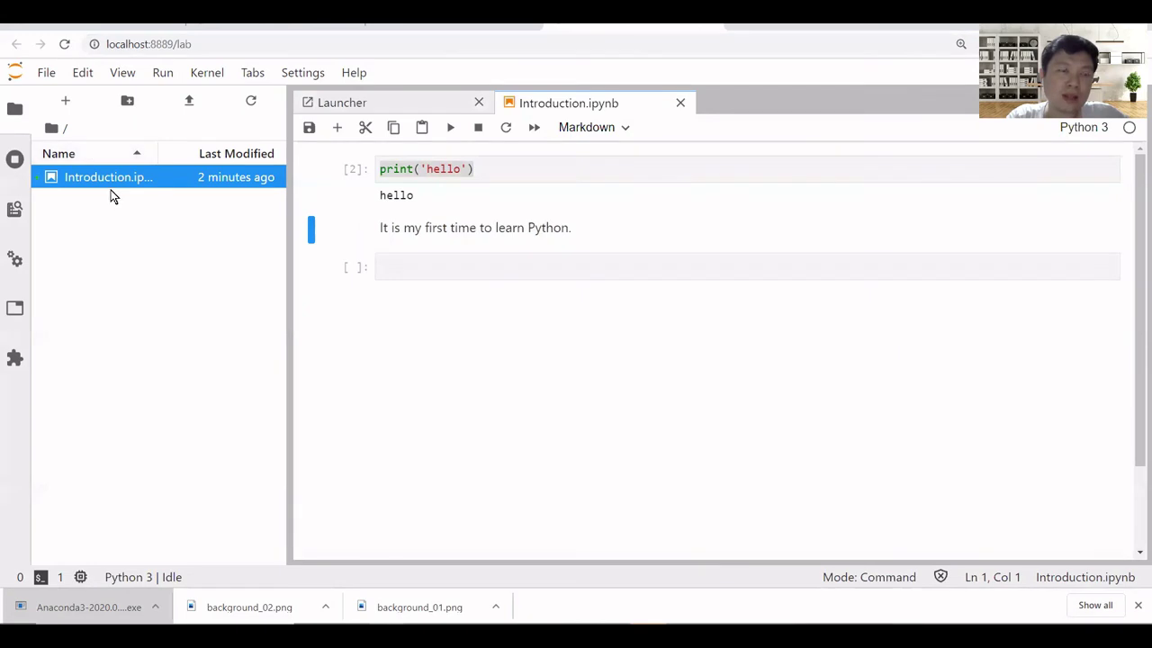
Open a new Launcher and look through its Notebook, Console and Other options
left_click(63, 105)
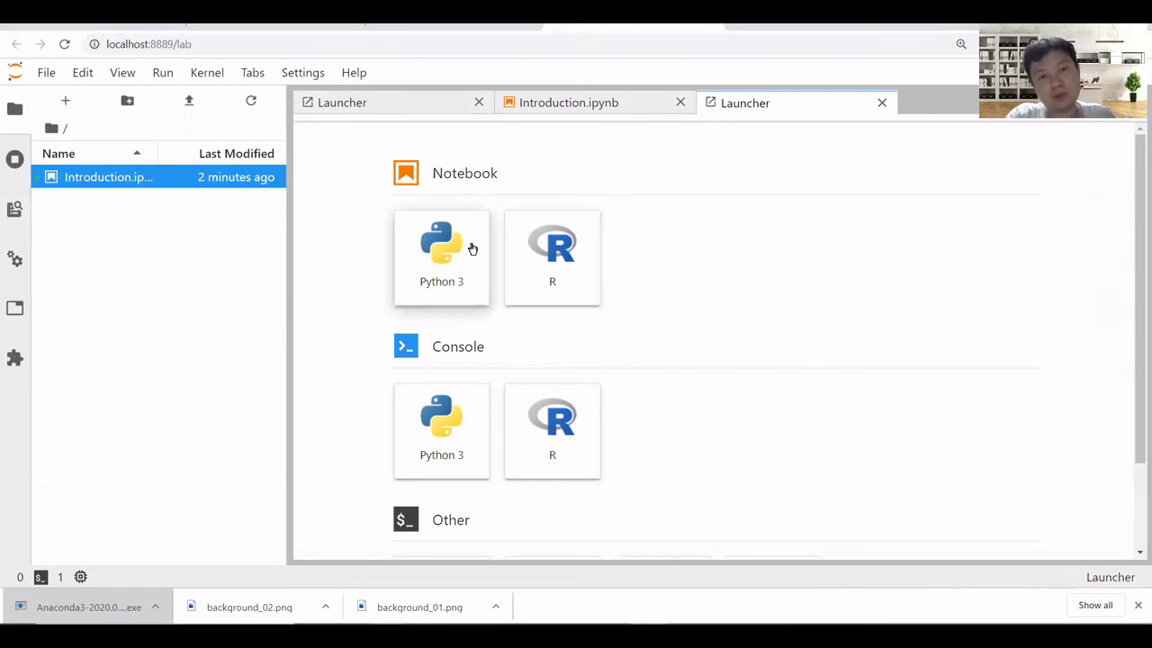
scroll(555, 275, "down", 3)
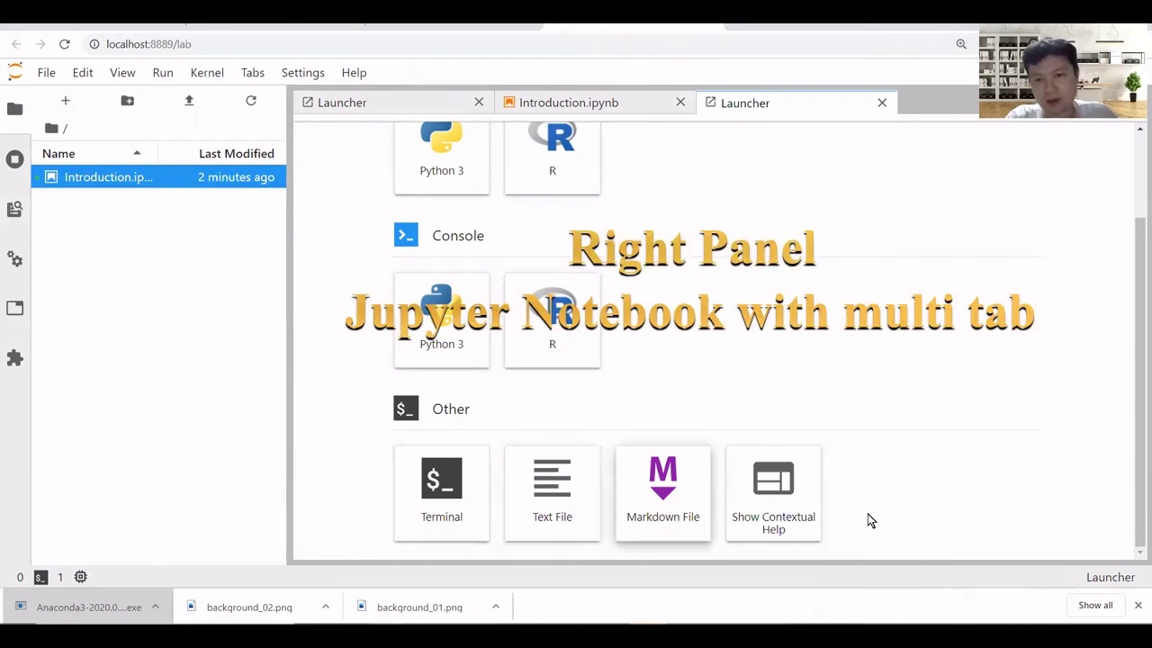
scroll(674, 459, "up", 2)
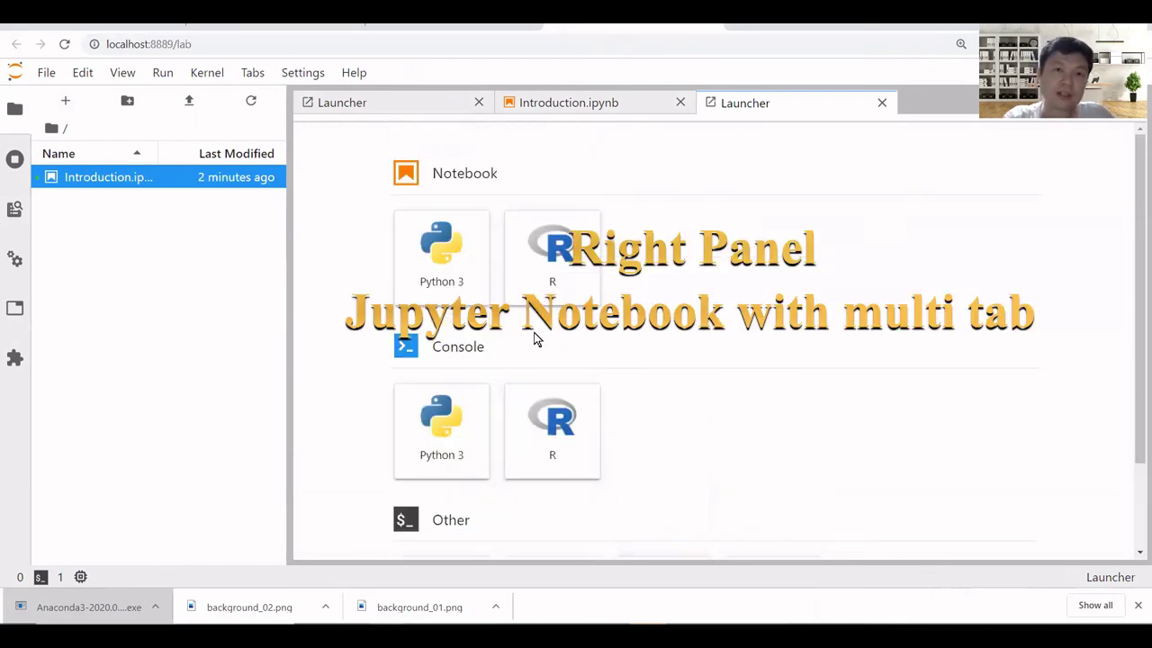
Create a new Python 3 notebook from the Launcher and rename its file to Second_Lecture.ipynb
left_click(459, 285)
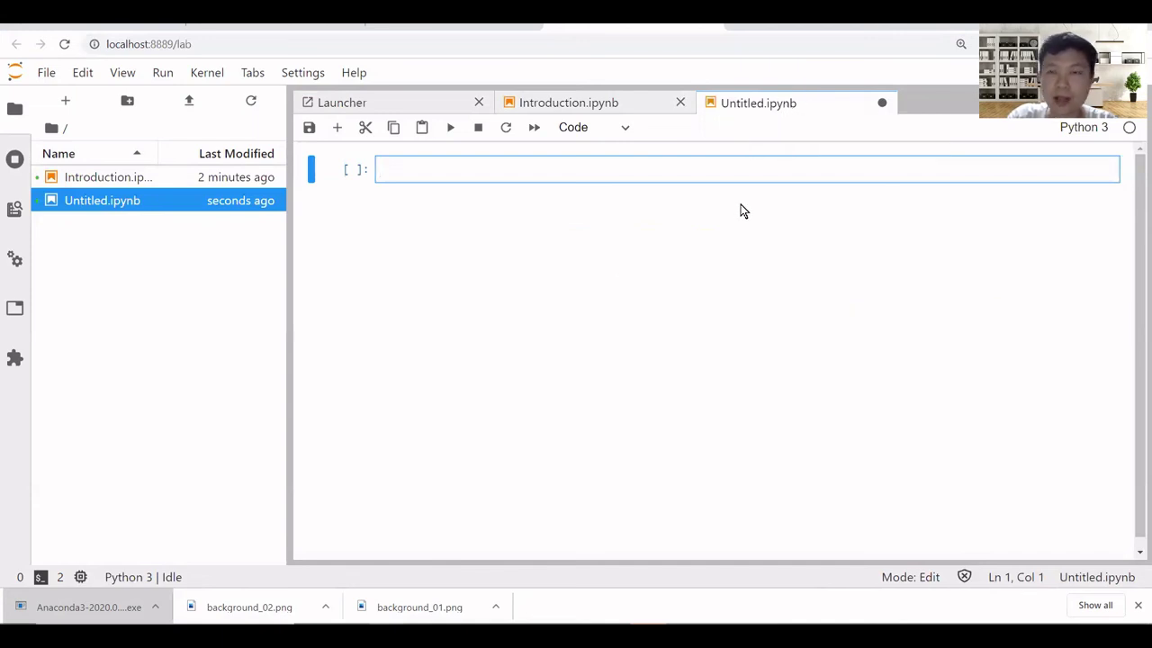
right_click(94, 205)
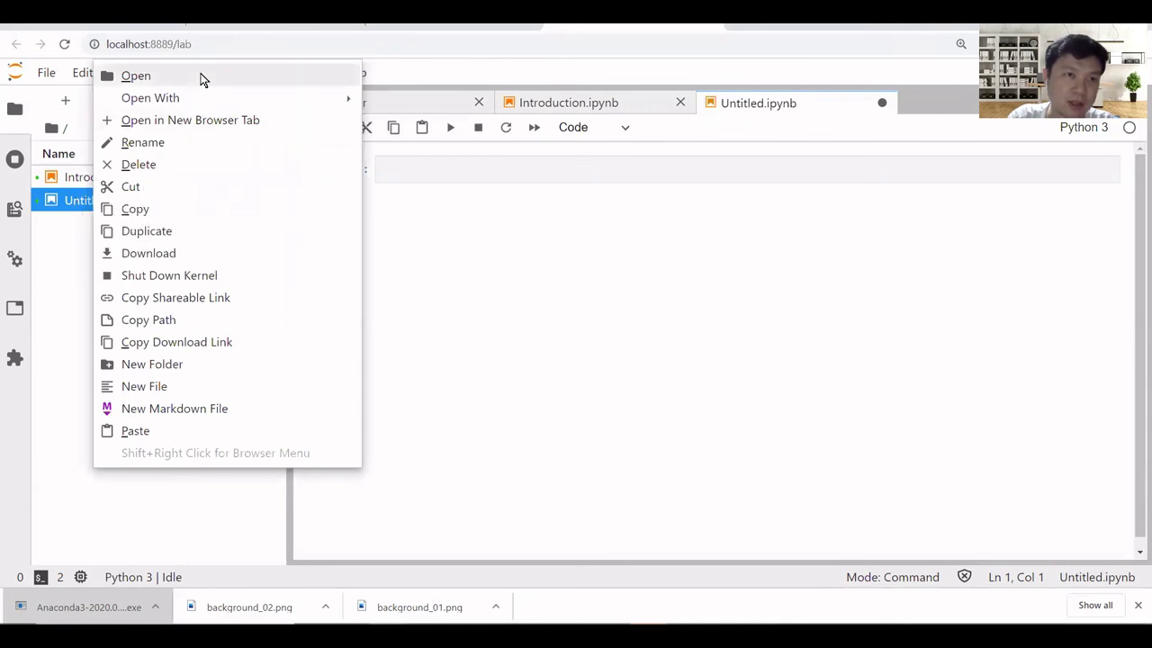
left_click(187, 145)
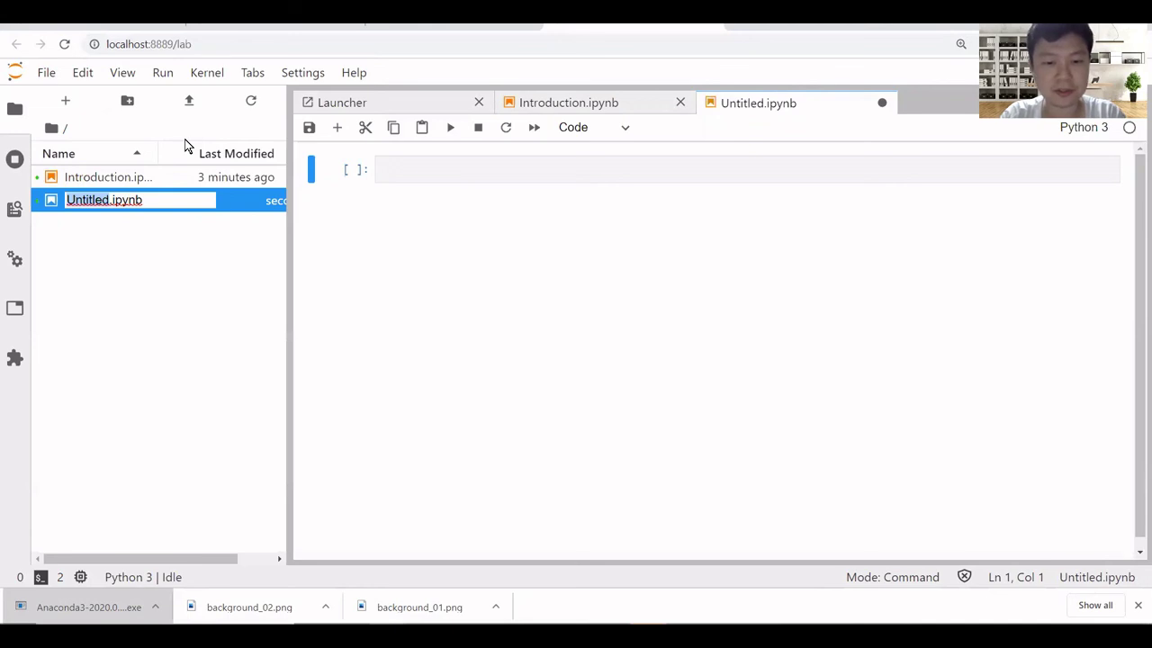
type("Second_Lectu")
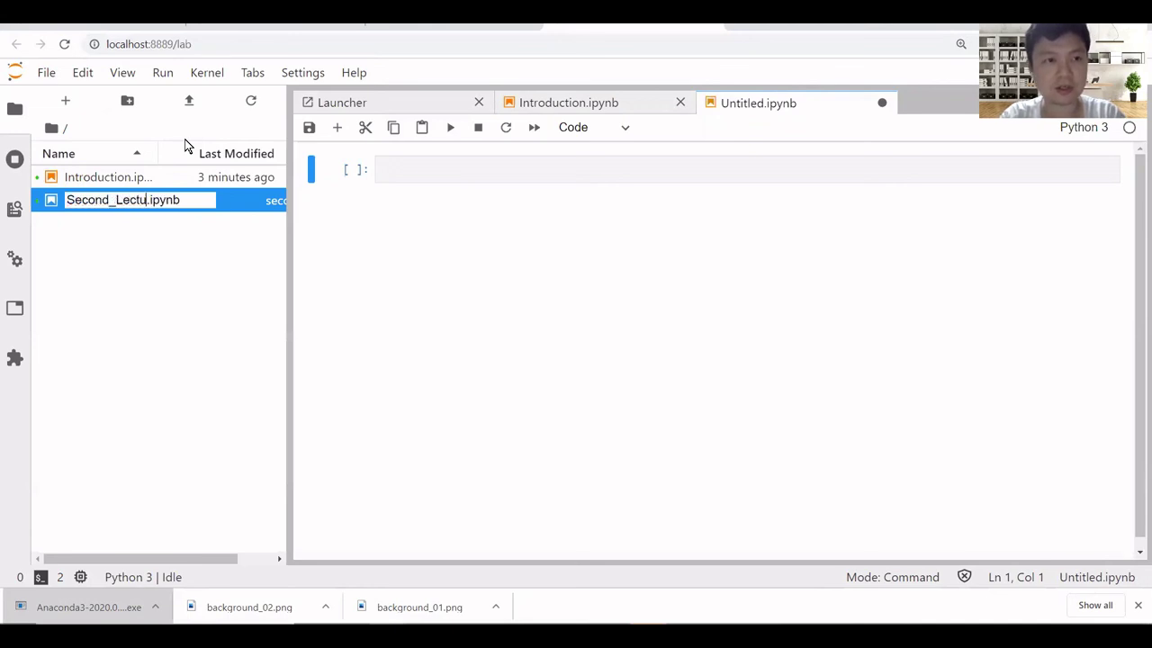
type("re")
key("Return")
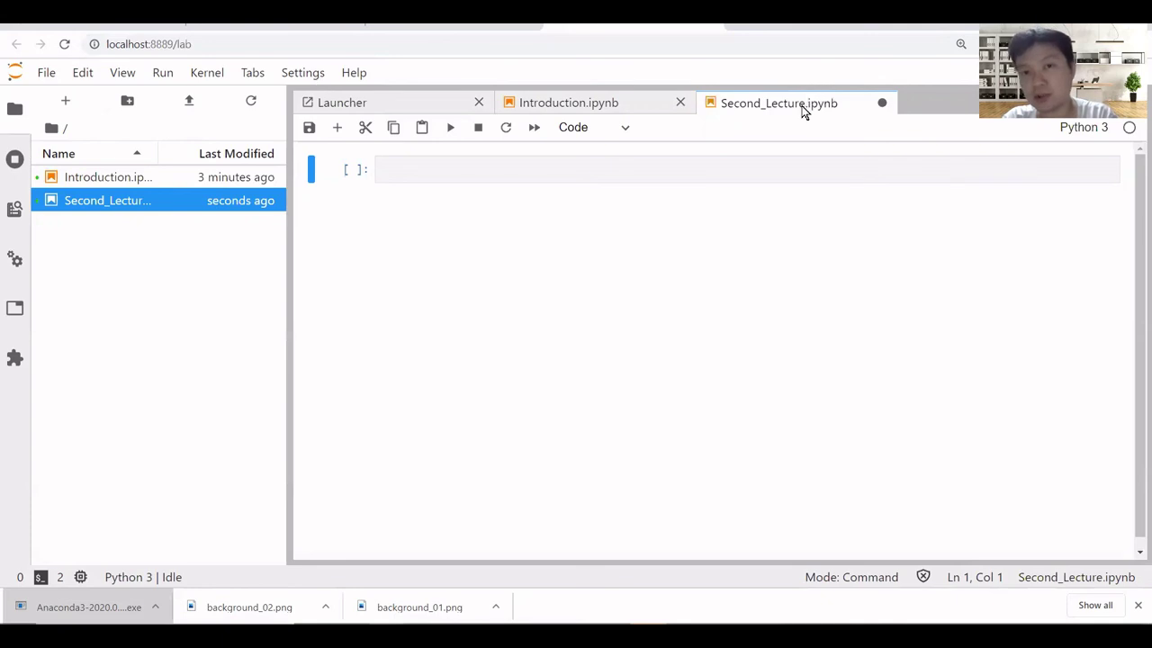
Enter print("hello second lecture") in the first code cell of Second_Lecture.ipynb and run the cell
left_click(783, 165)
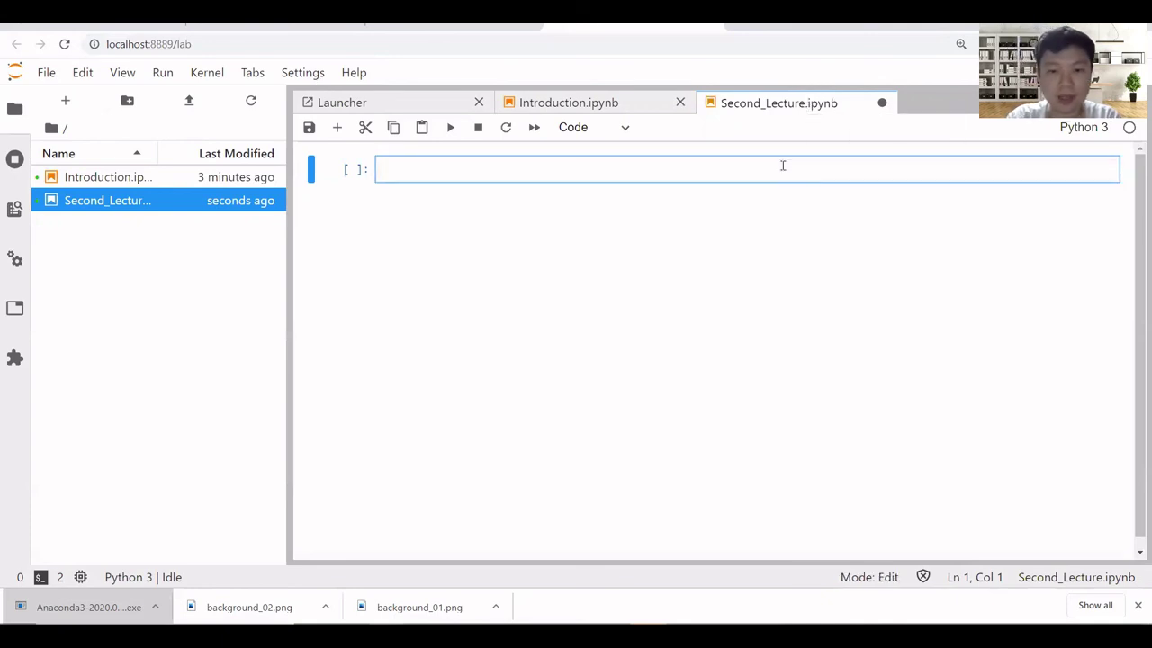
type("print(\"h")
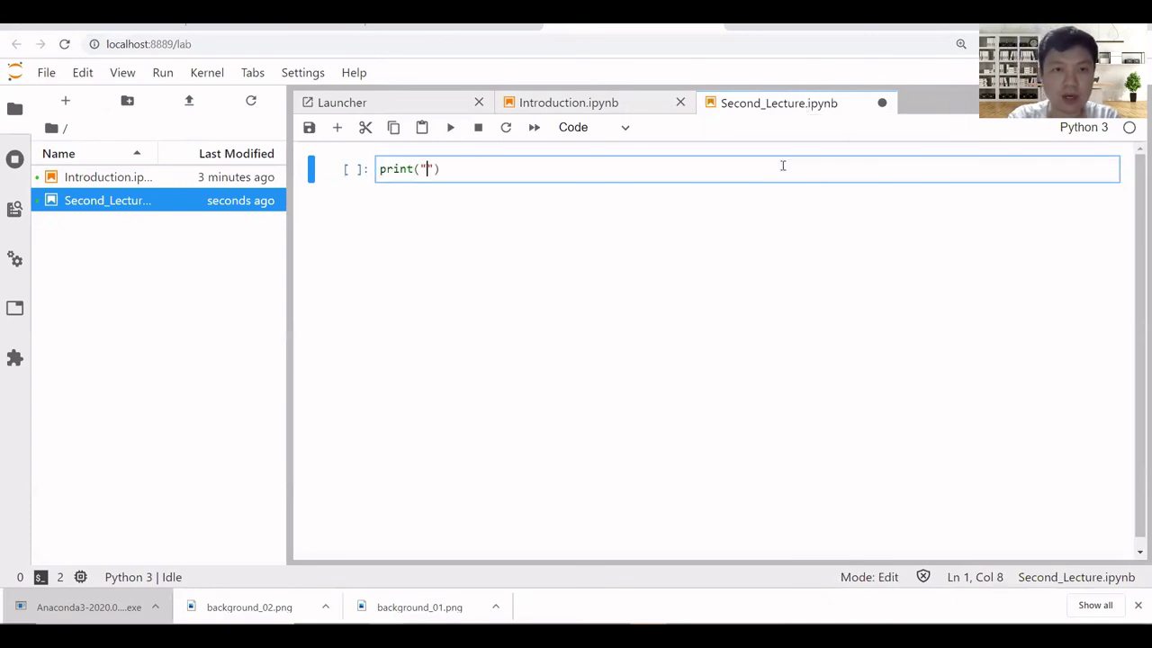
type("ello sec")
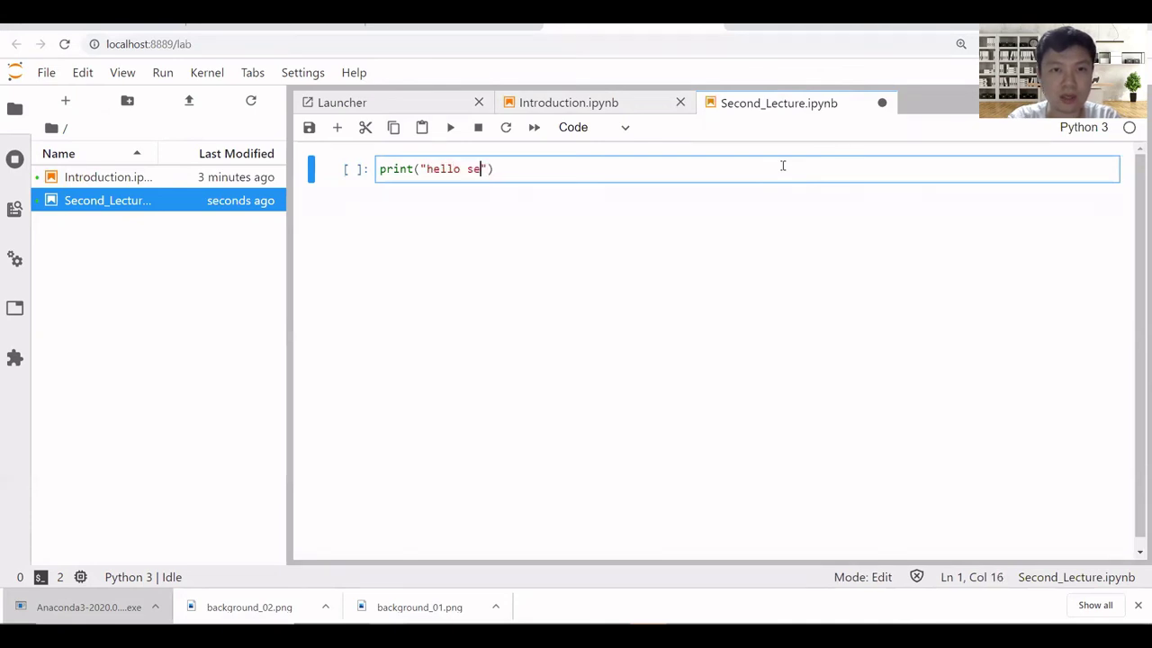
type("ond lectu")
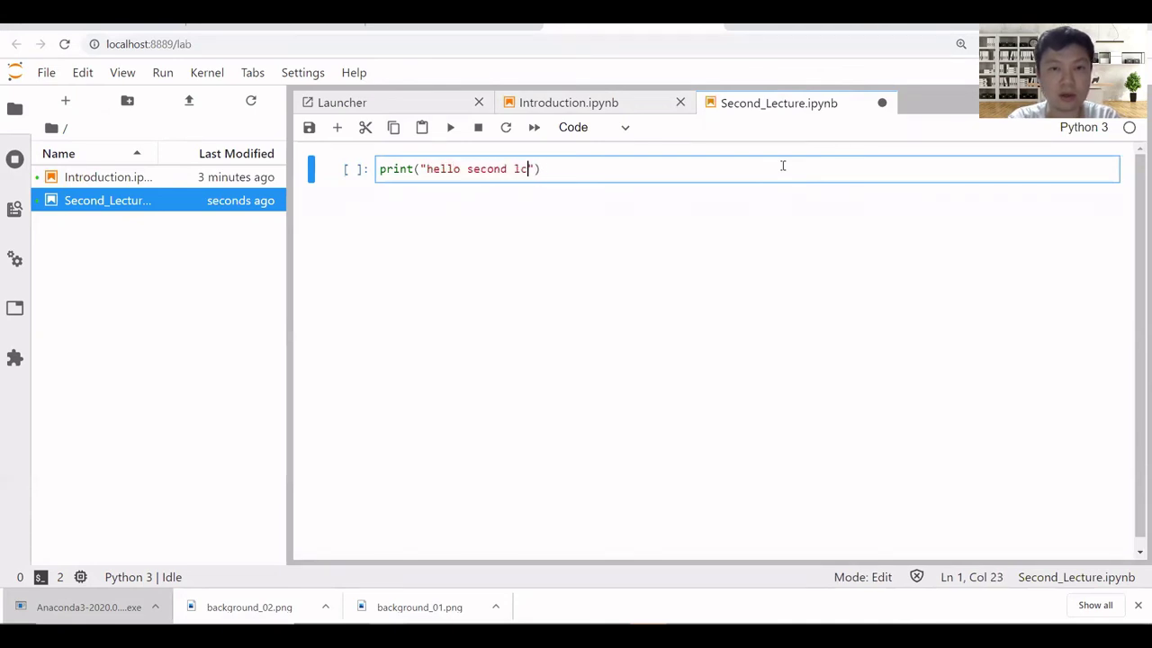
type("re")
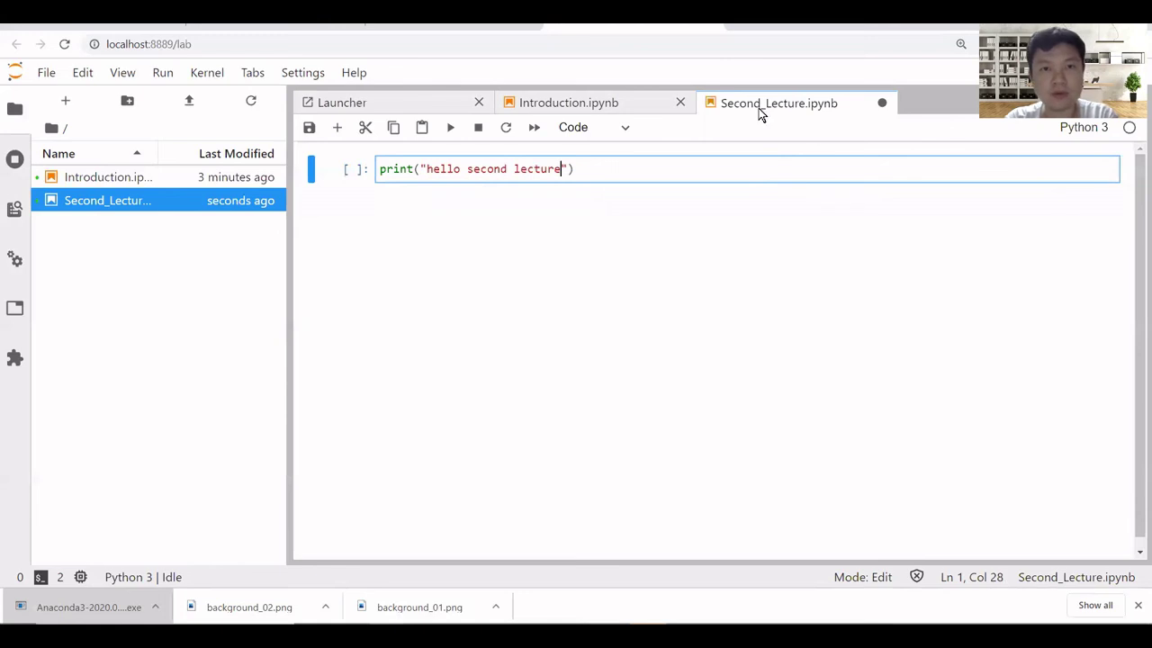
left_click(451, 131)
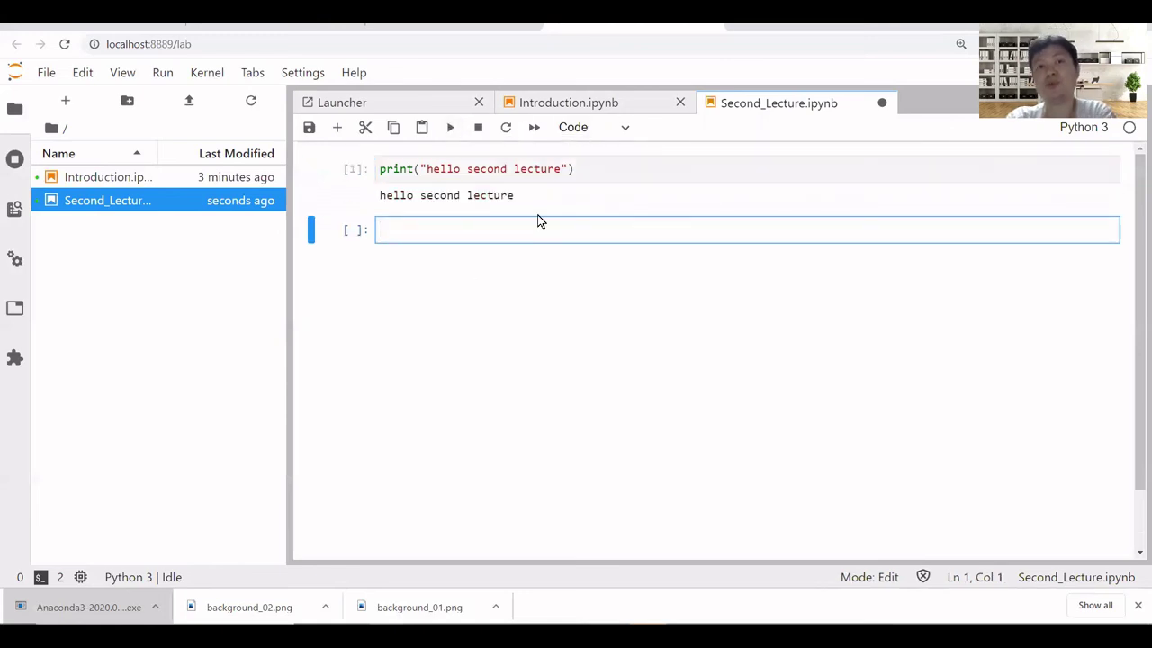